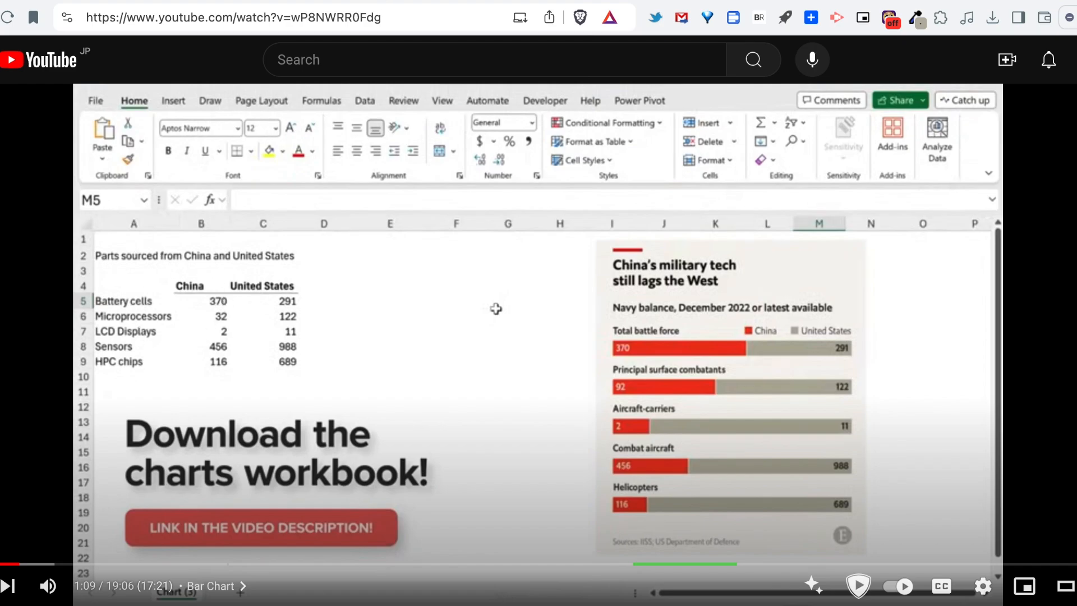
Insert a chart in the spreadsheet from the China and United States parts data in range A3:C8
{"action": "key", "text": "ctrl+Tab"}
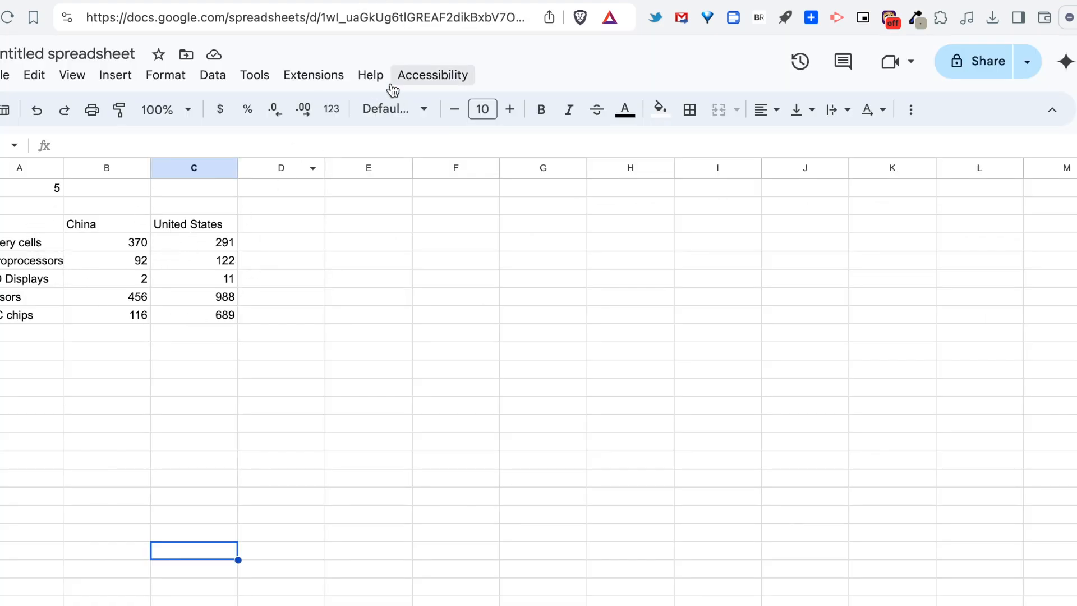
{"action": "key", "text": "ctrl+shift+Tab"}
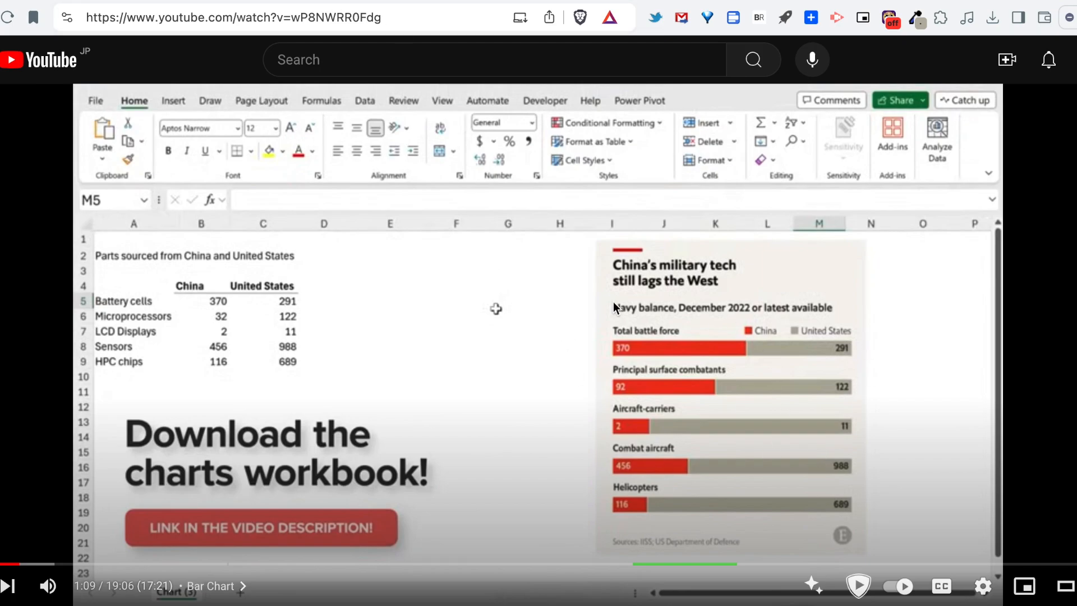
{"action": "key", "text": "ctrl+Tab"}
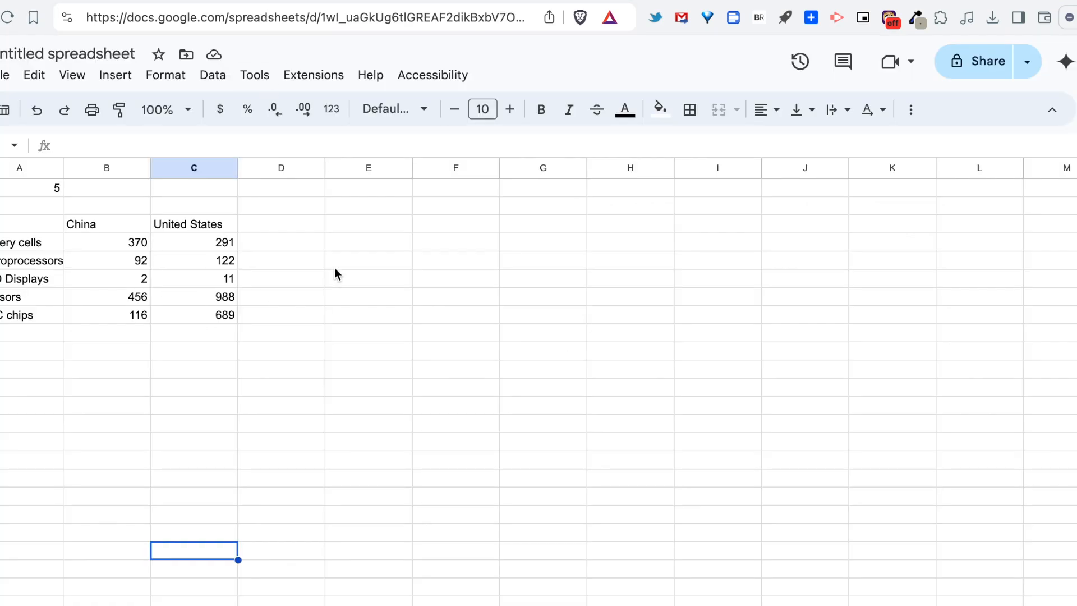
{"action": "left_click", "coordinate": [117, 77]}
{"action": "left_click", "coordinate": [114, 79]}
{"action": "left_click", "coordinate": [1, 225]}
{"action": "left_click_drag", "start_coordinate": [2, 225], "coordinate": [224, 333]}
{"action": "left_click", "coordinate": [113, 75]}
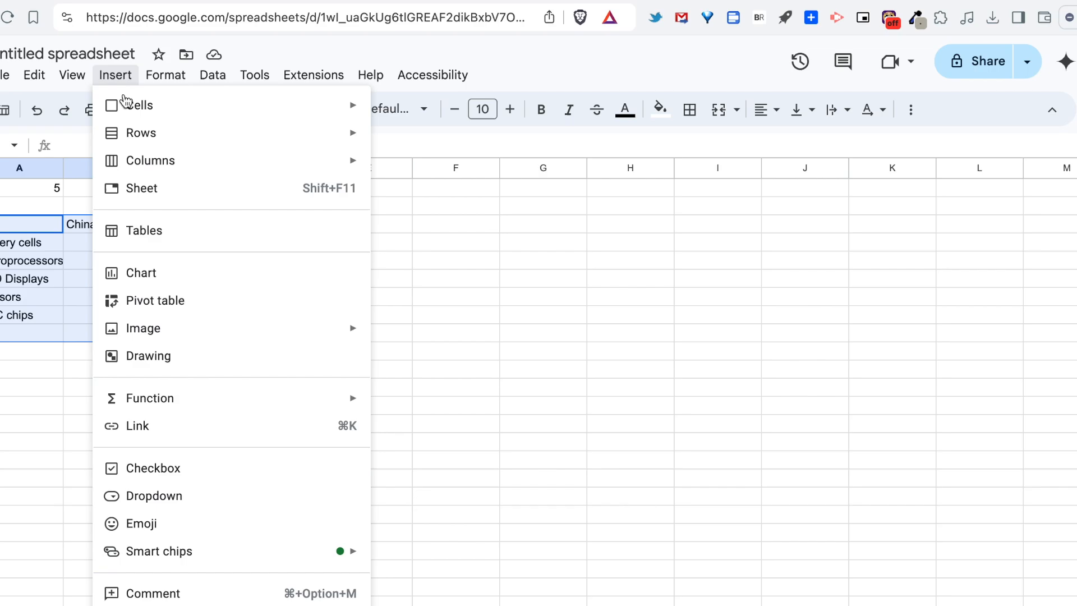
{"action": "left_click", "coordinate": [189, 271]}
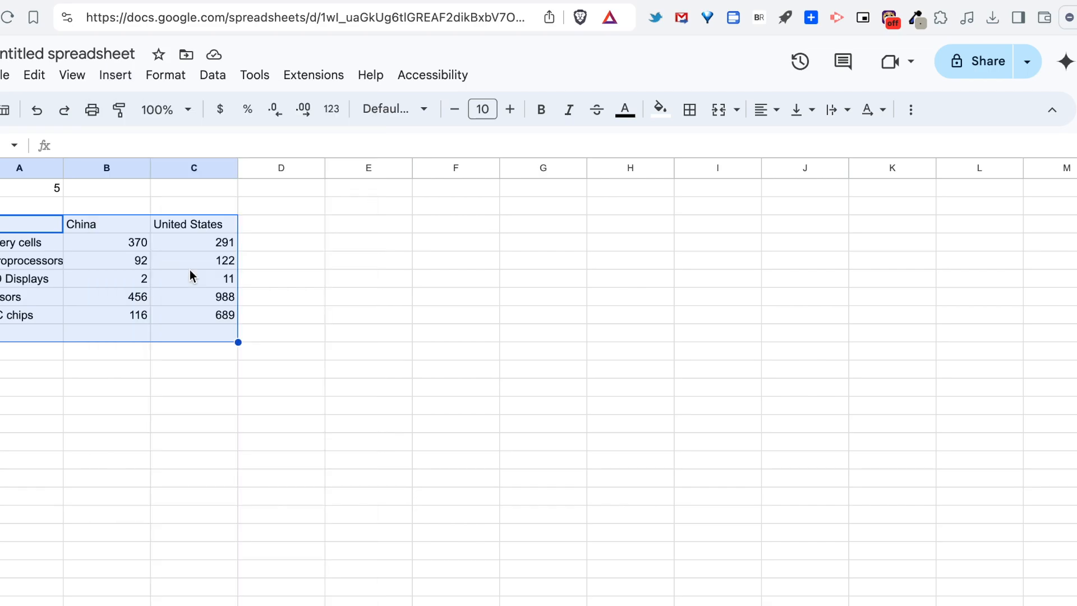
{"action": "left_click_drag", "start_coordinate": [471, 255], "coordinate": [644, 204]}
Change the chart type to 100% stacked bar chart and move the chart directly beside the data table
{"action": "left_click", "coordinate": [902, 219]}
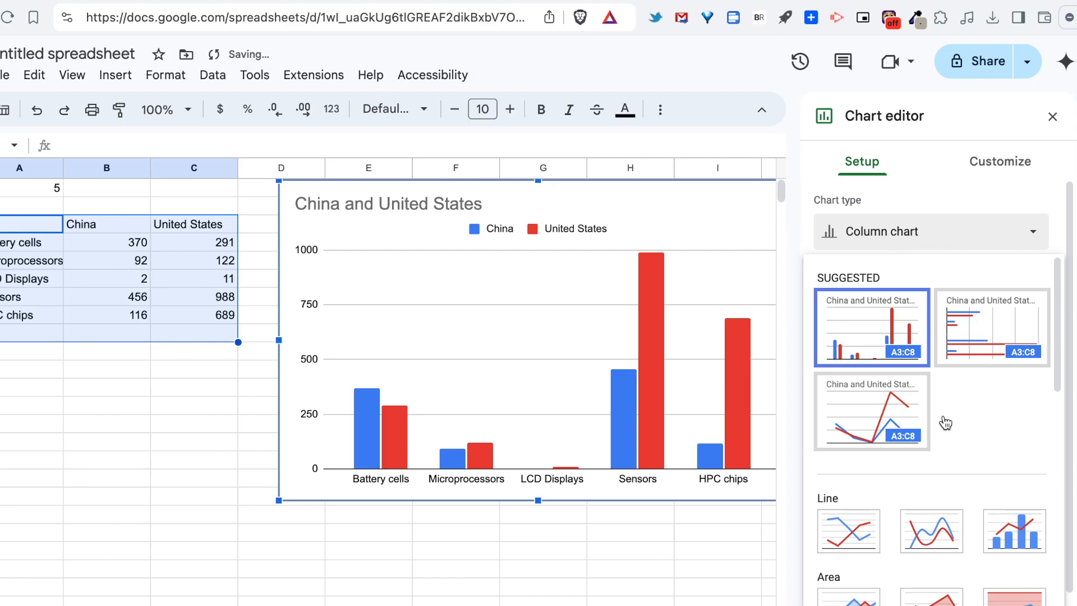
{"action": "scroll", "coordinate": [952, 449], "scroll_direction": "down", "scroll_amount": 5}
{"action": "scroll", "coordinate": [952, 449], "scroll_direction": "down", "scroll_amount": 2}
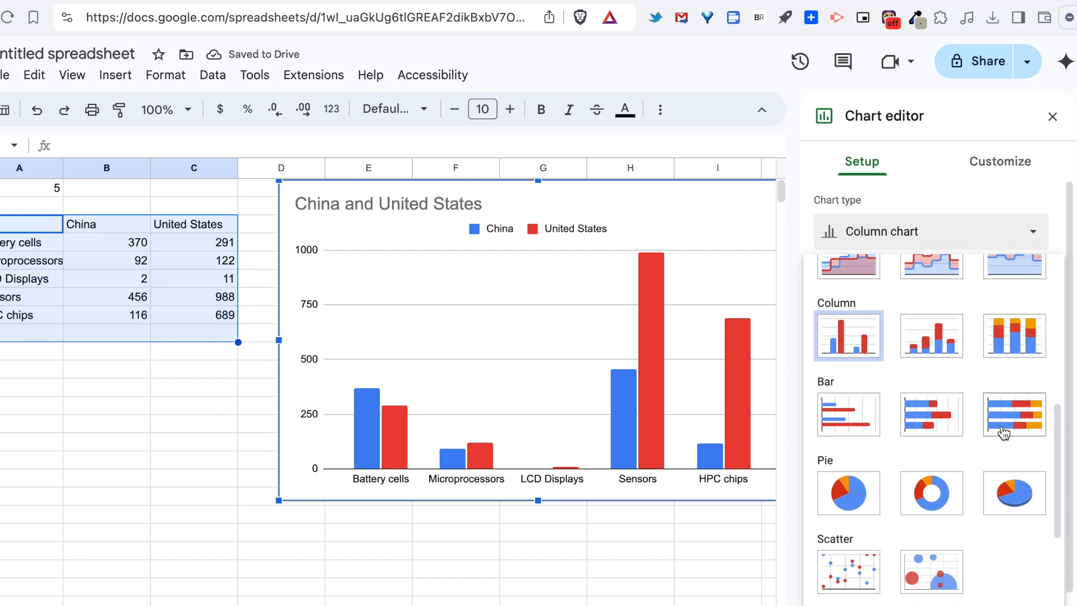
{"action": "left_click", "coordinate": [1012, 416]}
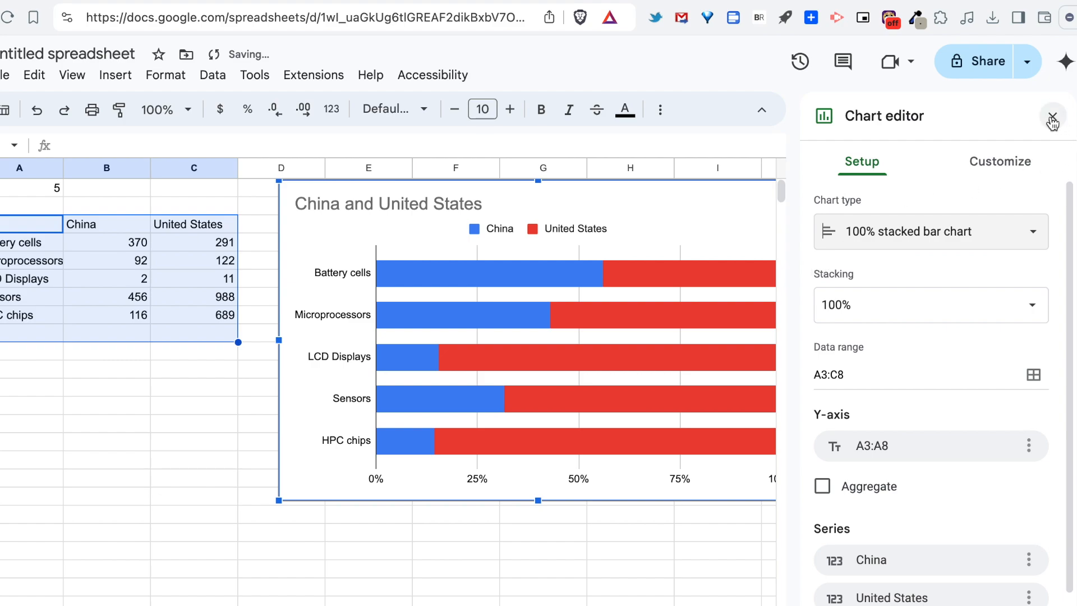
{"action": "left_click", "coordinate": [653, 216]}
{"action": "left_click_drag", "start_coordinate": [654, 216], "coordinate": [610, 218]}
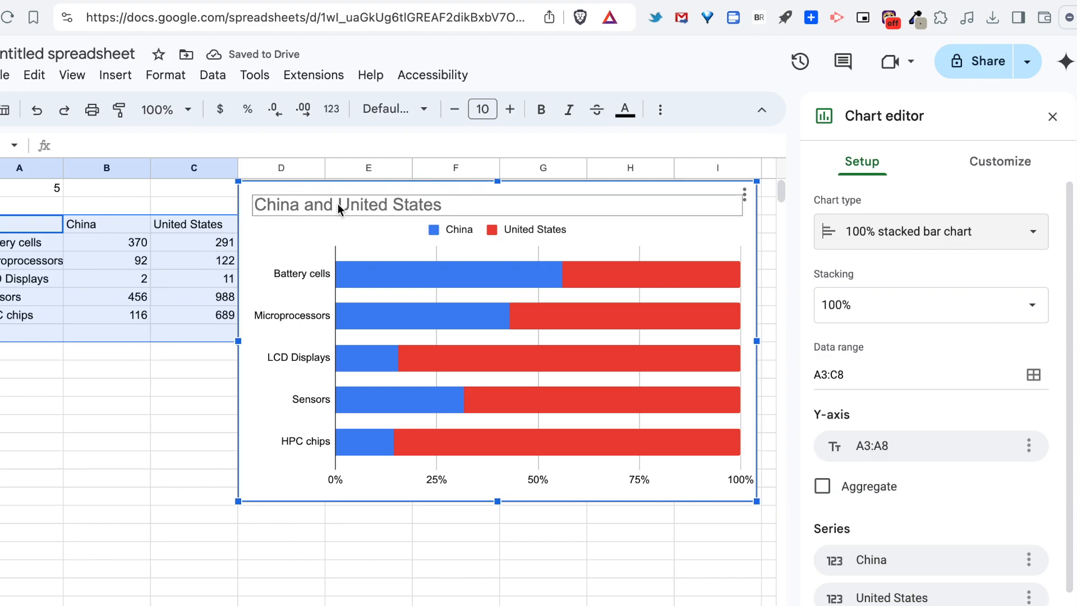
Set the chart title to "China's Military Tech Still Lags the West"
{"action": "key", "text": "ctrl+Tab"}
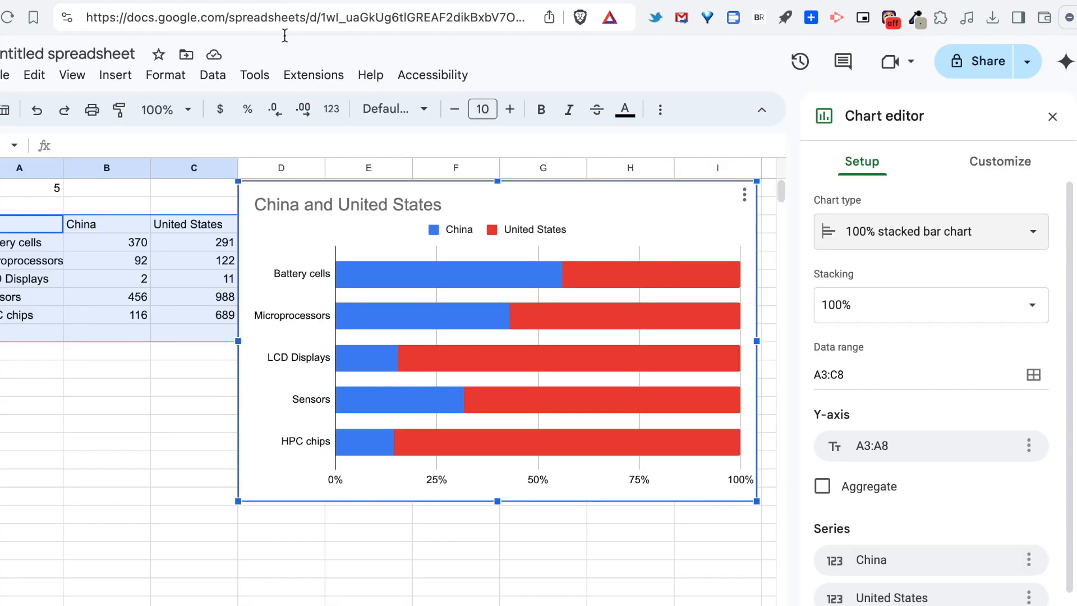
{"action": "key", "text": "ctrl+shift+Tab"}
{"action": "left_click", "coordinate": [335, 212]}
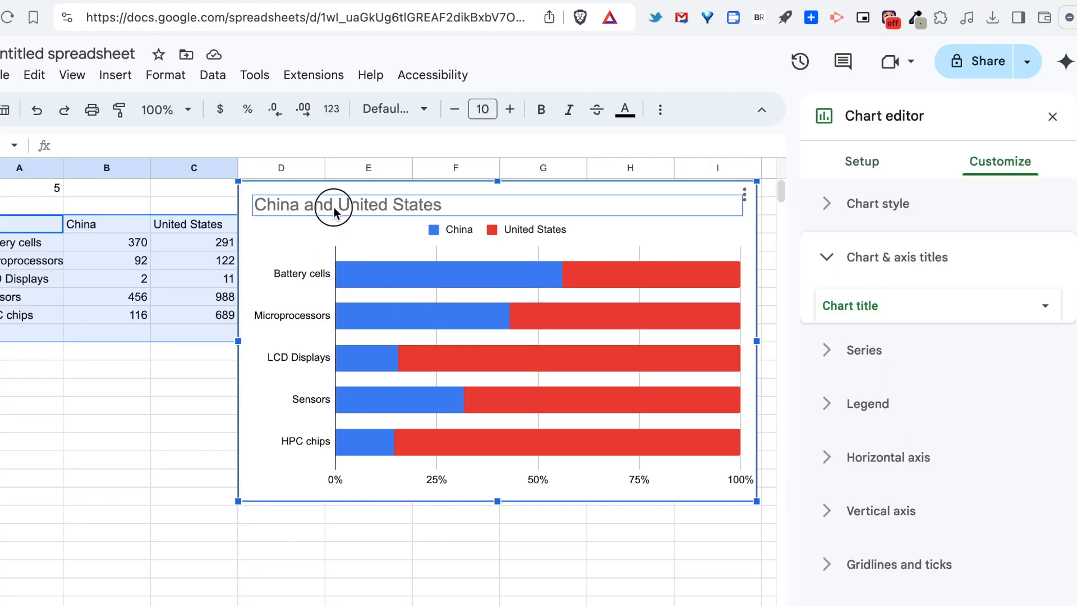
{"action": "left_click", "coordinate": [334, 207]}
{"action": "type", "text": "China"}
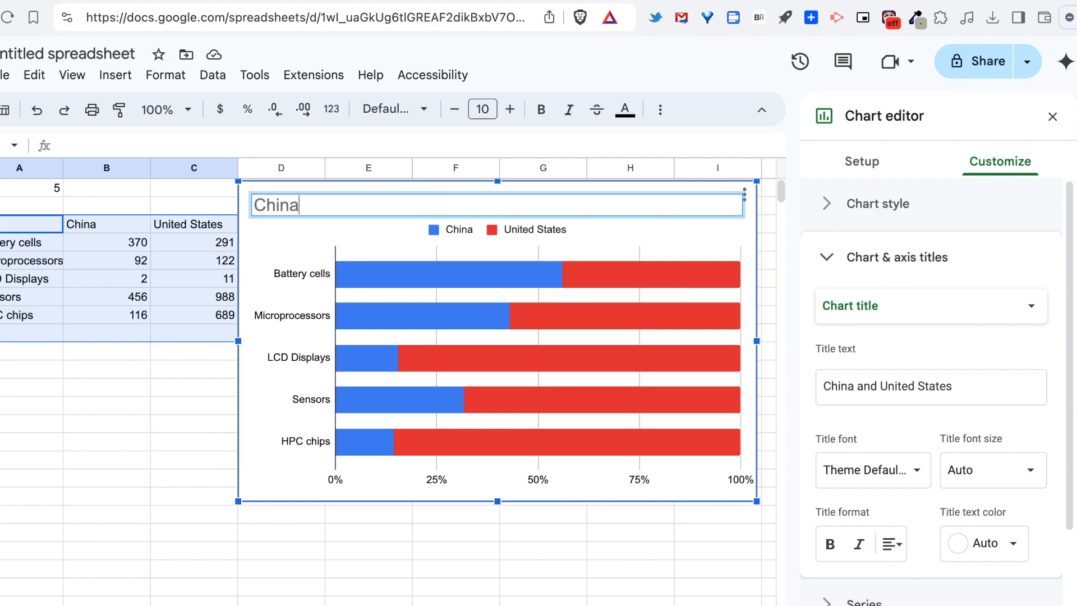
{"action": "type", "text": "'s Military Tech Sti"}
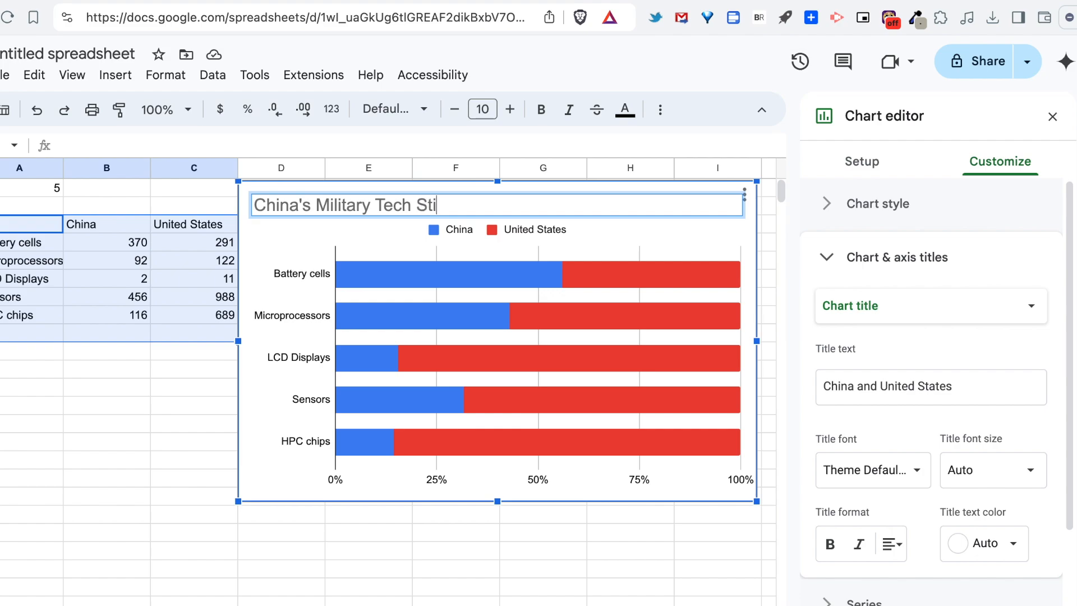
{"action": "type", "text": "ll Lags the West"}
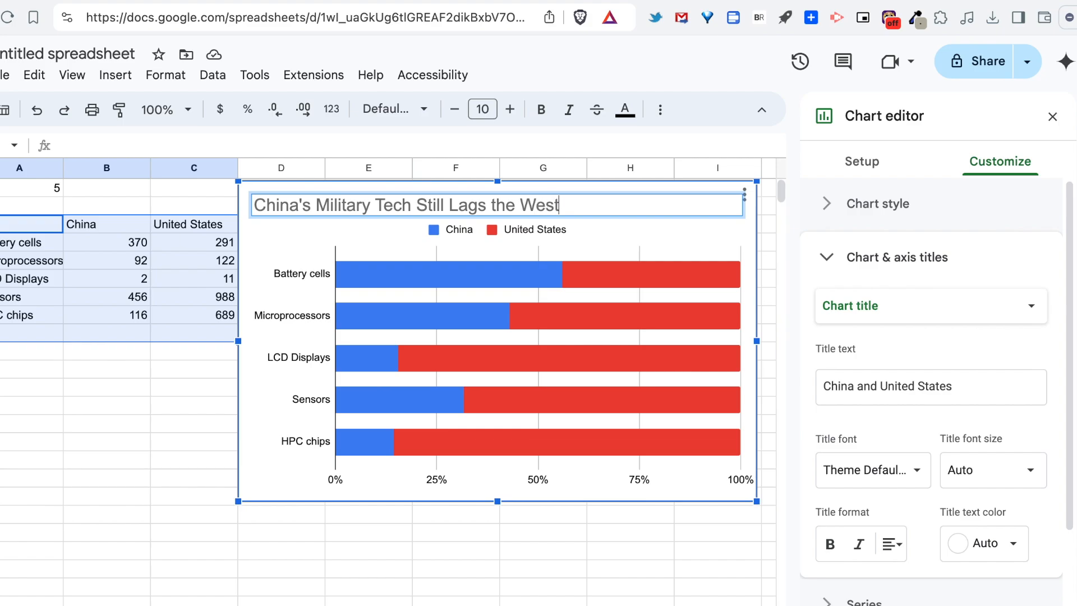
{"action": "left_click", "coordinate": [317, 236]}
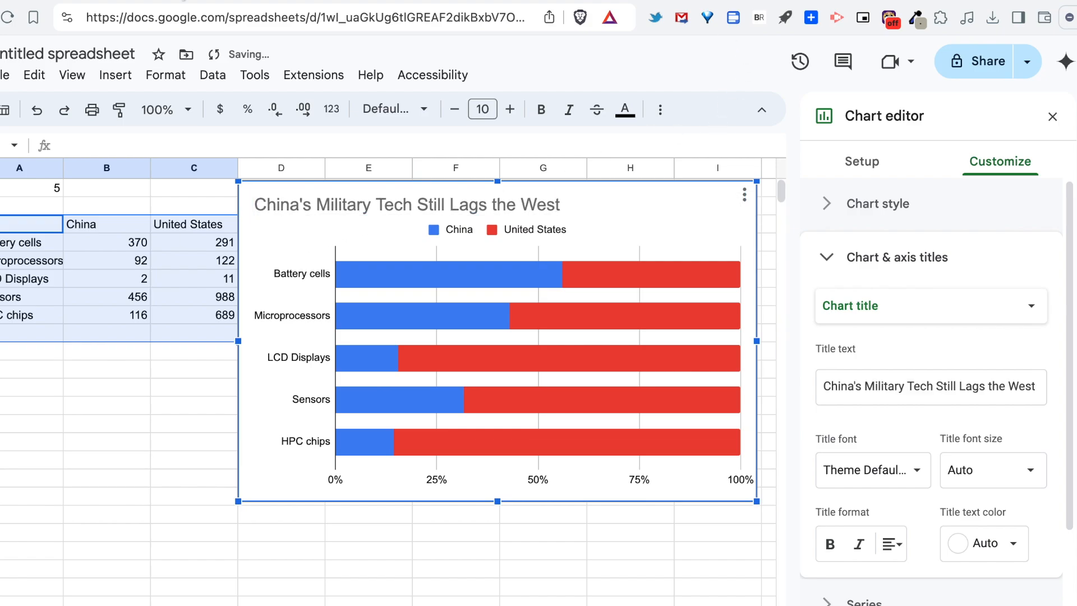
Check the reference chart in the YouTube video and add the chart subtitle "Navy balance"
{"action": "left_click", "coordinate": [170, 0]}
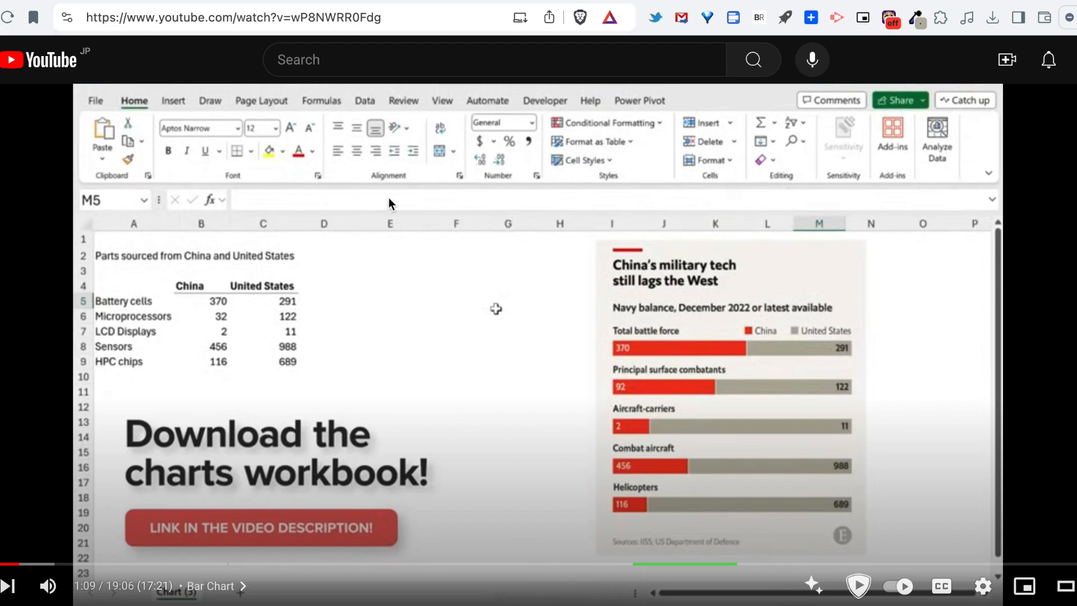
{"action": "left_click", "coordinate": [329, 1]}
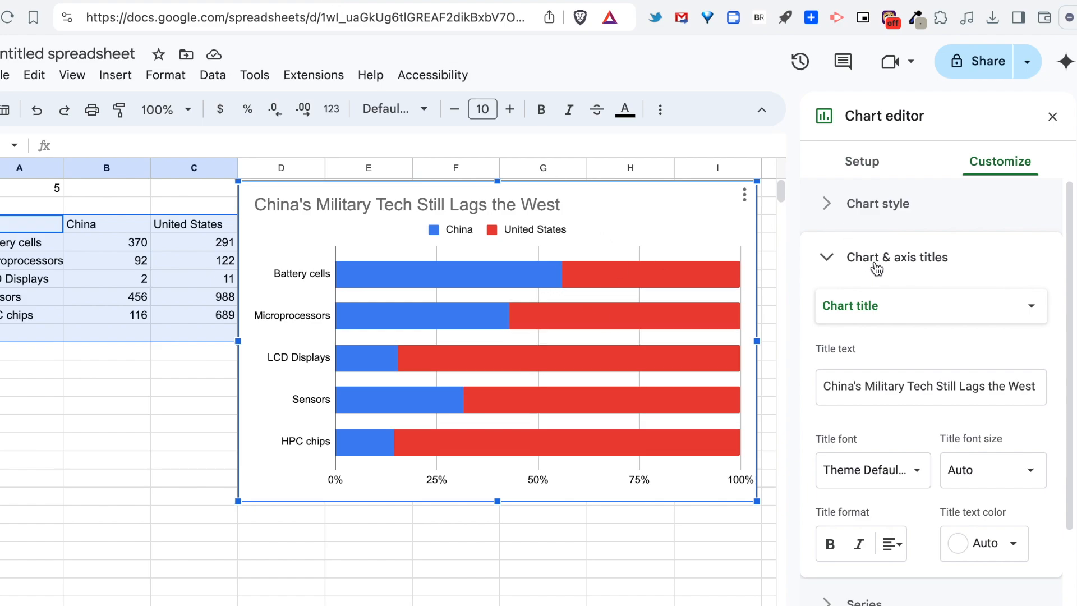
{"action": "left_click", "coordinate": [897, 318]}
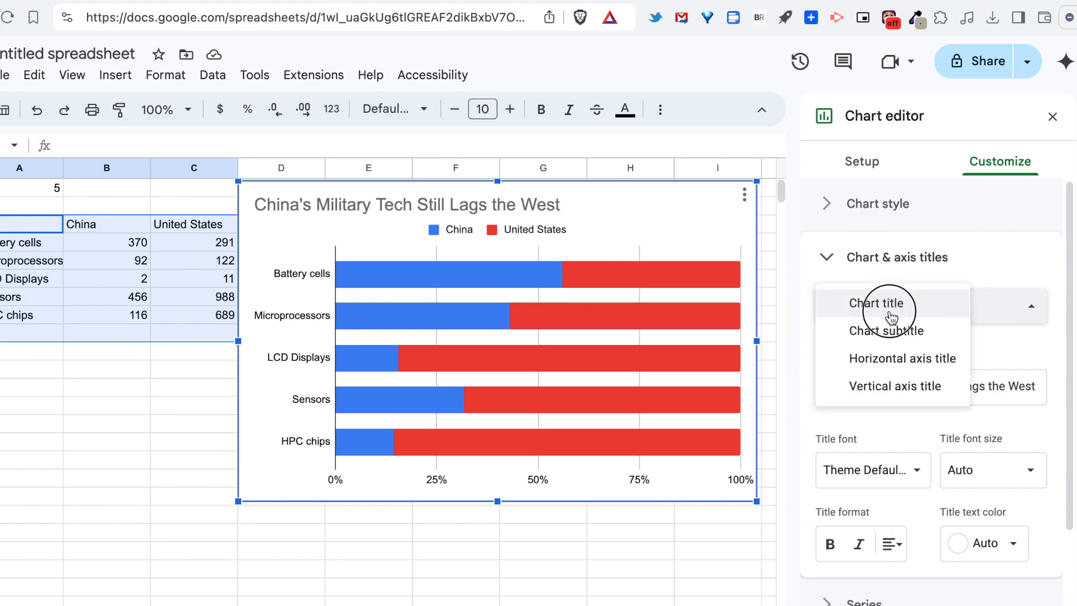
{"action": "left_click", "coordinate": [896, 336]}
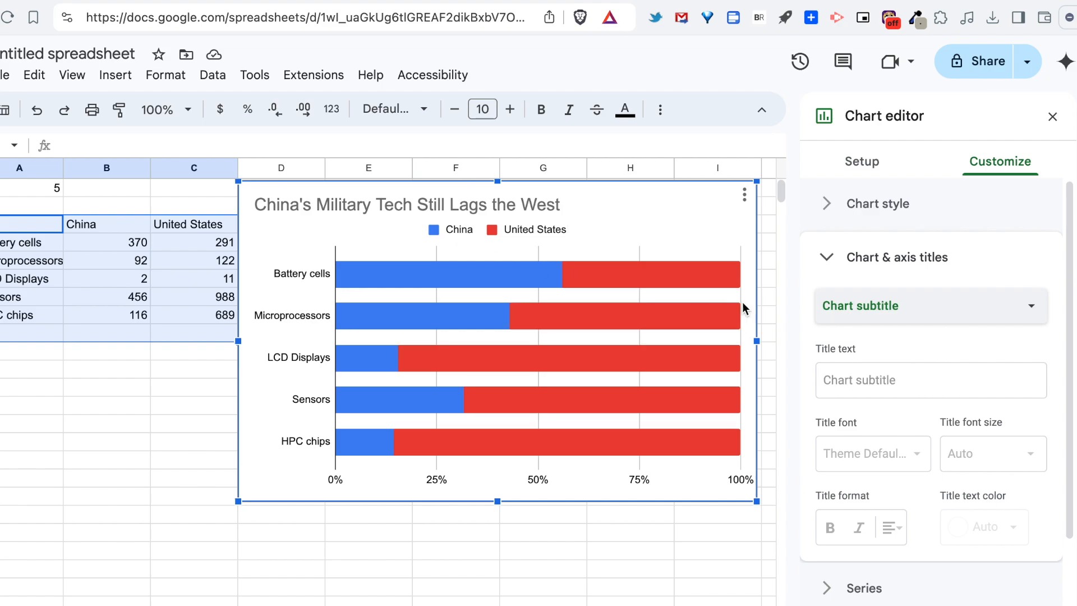
{"action": "left_click", "coordinate": [855, 393]}
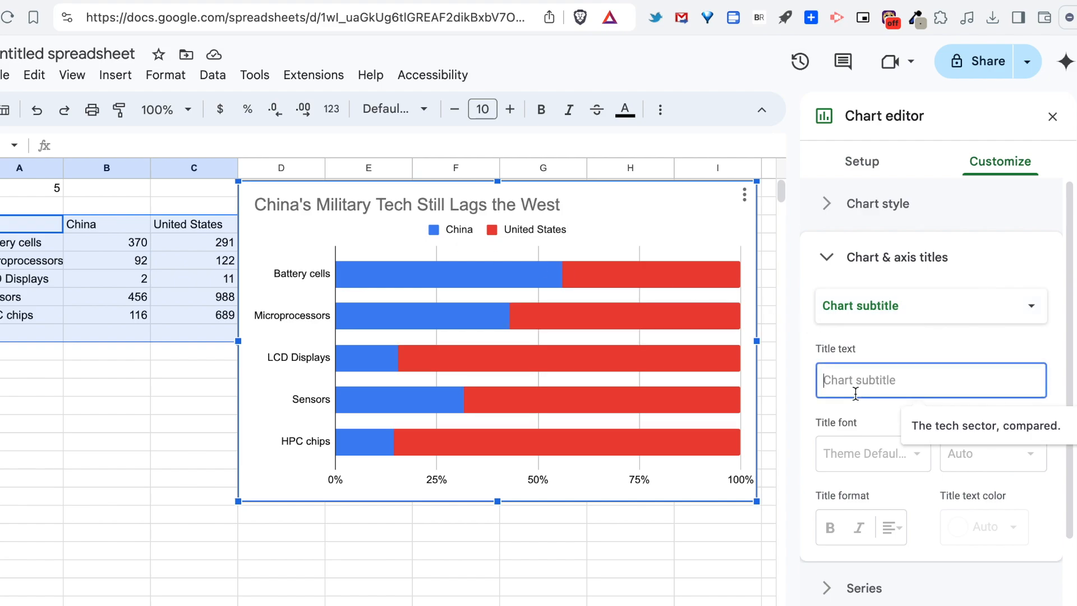
{"action": "type", "text": "Navy "}
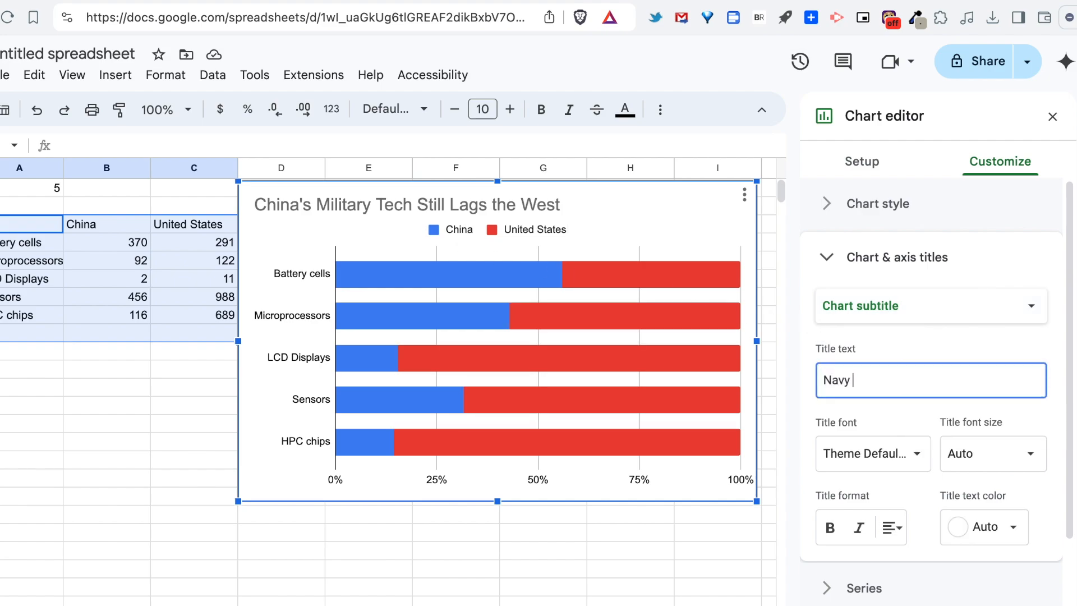
{"action": "type", "text": "balance"}
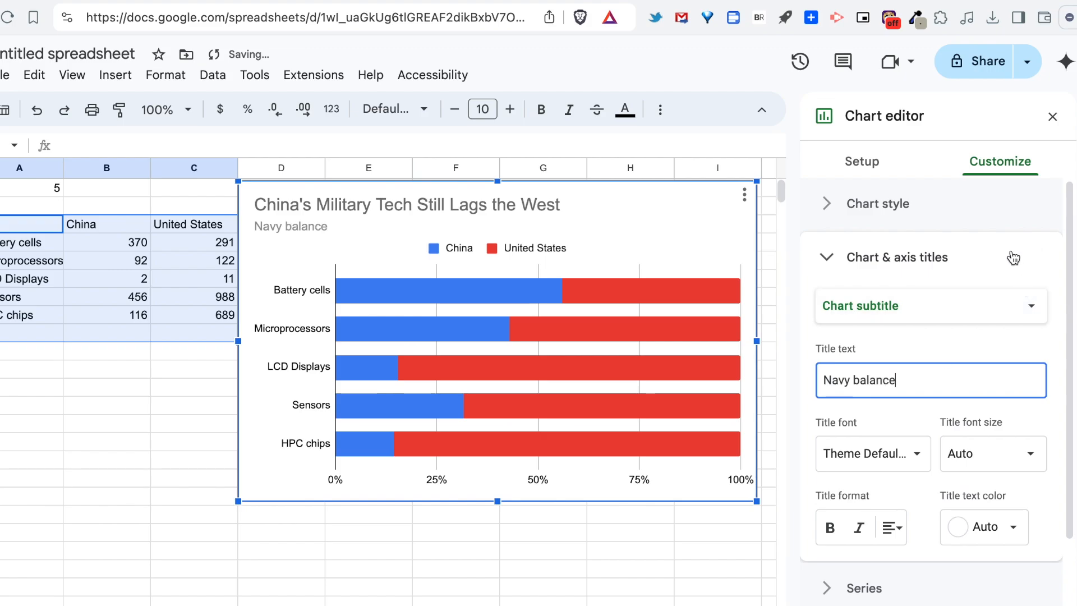
Check the reference chart in the YouTube video again and turn on data labels for the China series
{"action": "left_click", "coordinate": [280, 2]}
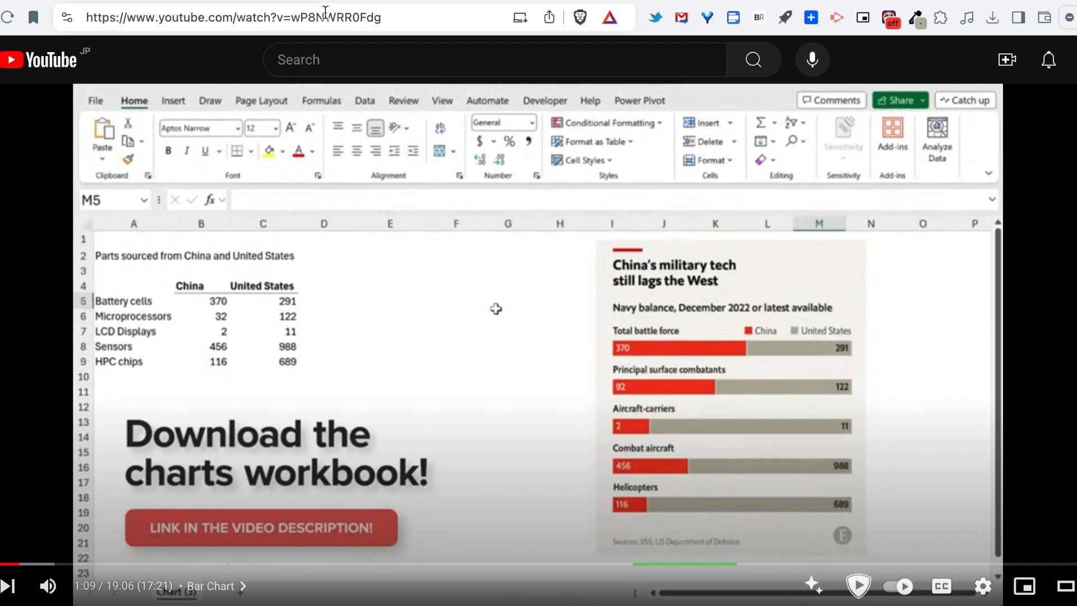
{"action": "left_click", "coordinate": [339, 0]}
{"action": "scroll", "coordinate": [939, 486], "scroll_direction": "down", "scroll_amount": 1}
{"action": "scroll", "coordinate": [940, 486], "scroll_direction": "up", "scroll_amount": 1}
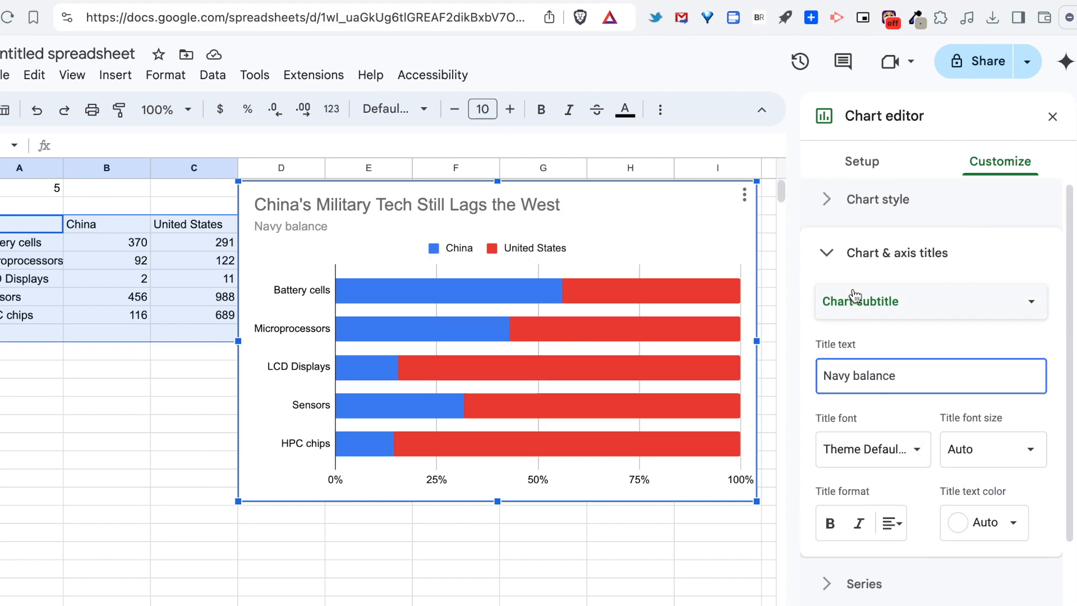
{"action": "left_click", "coordinate": [874, 253]}
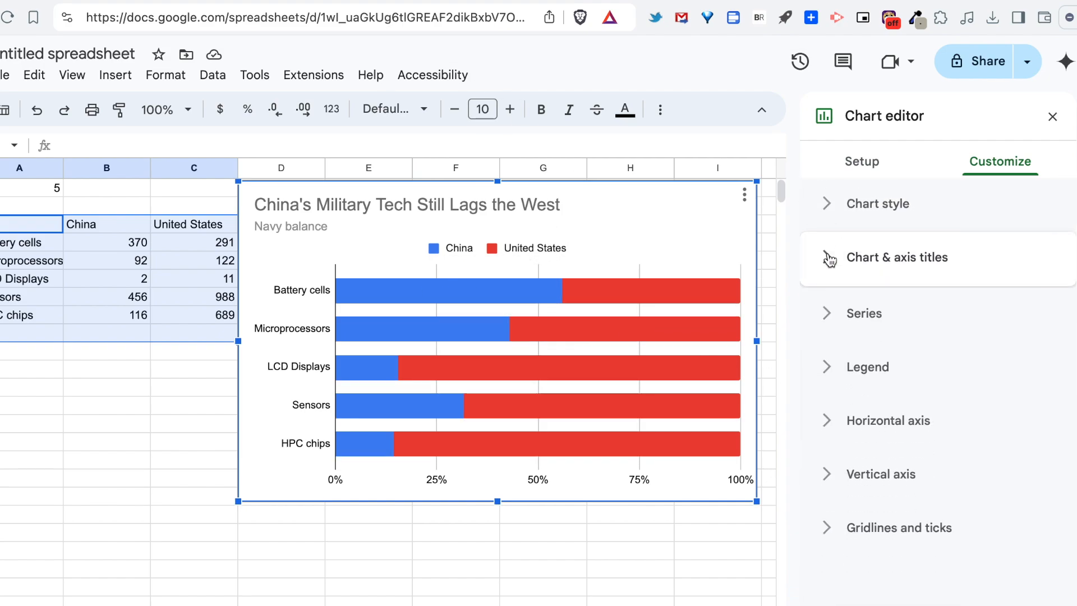
{"action": "left_click", "coordinate": [869, 329]}
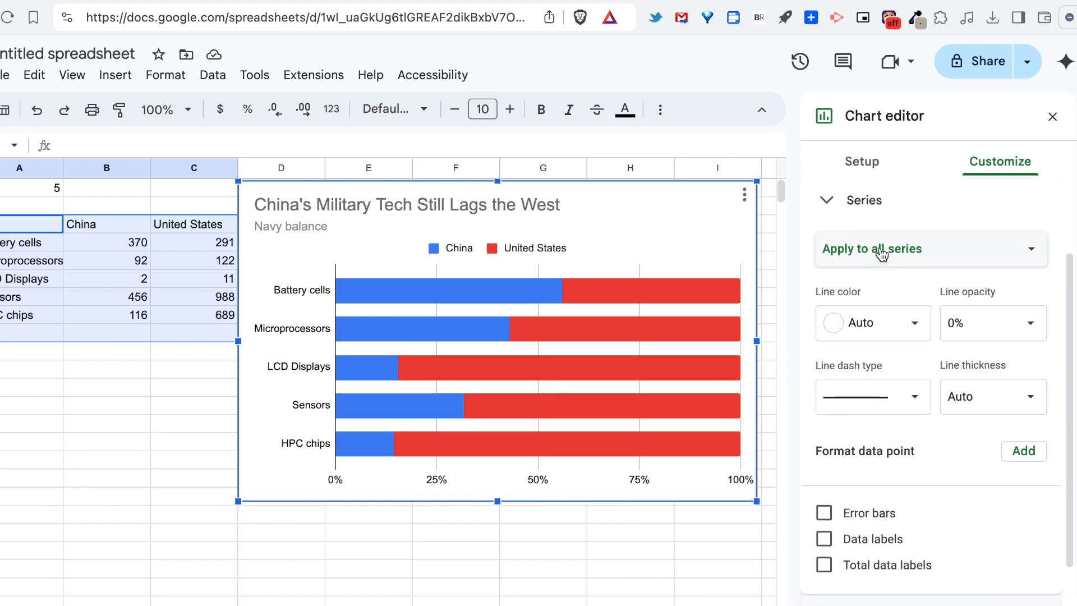
{"action": "left_click", "coordinate": [882, 254]}
{"action": "left_click", "coordinate": [880, 276]}
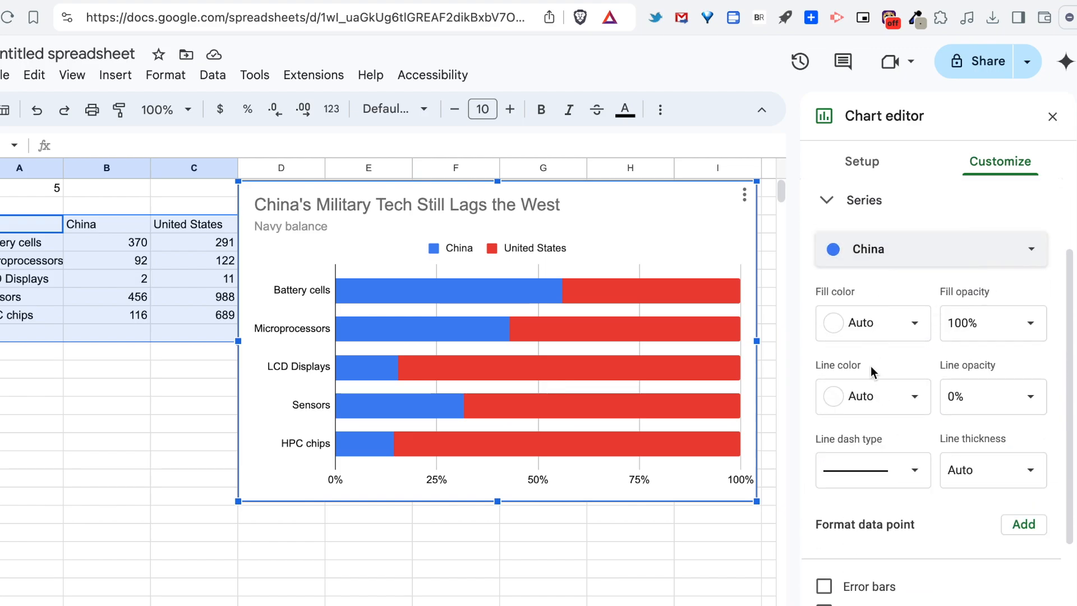
{"action": "scroll", "coordinate": [870, 368], "scroll_direction": "down", "scroll_amount": 3}
{"action": "left_click", "coordinate": [857, 413]}
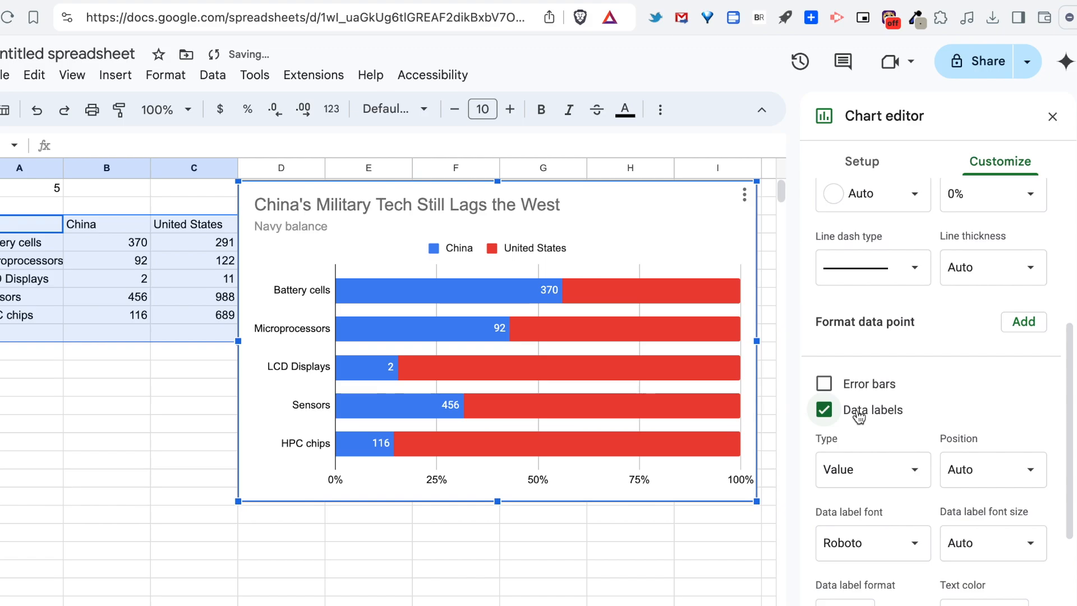
Turn on data labels for the United States series
{"action": "scroll", "coordinate": [882, 244], "scroll_direction": "up", "scroll_amount": 5}
{"action": "left_click", "coordinate": [876, 307]}
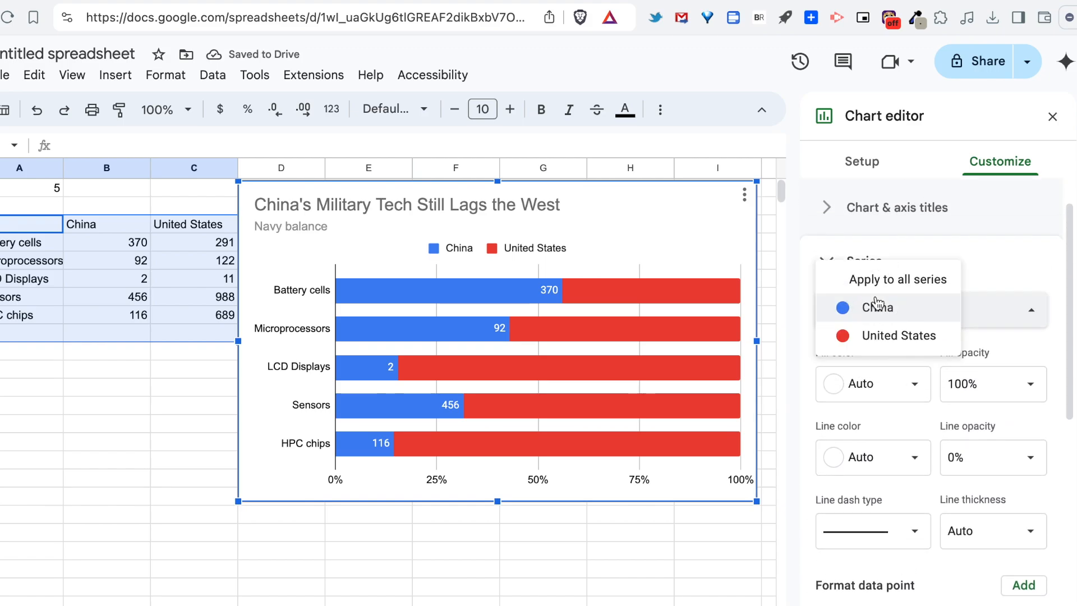
{"action": "left_click", "coordinate": [877, 336]}
{"action": "scroll", "coordinate": [877, 361], "scroll_direction": "down", "scroll_amount": 5}
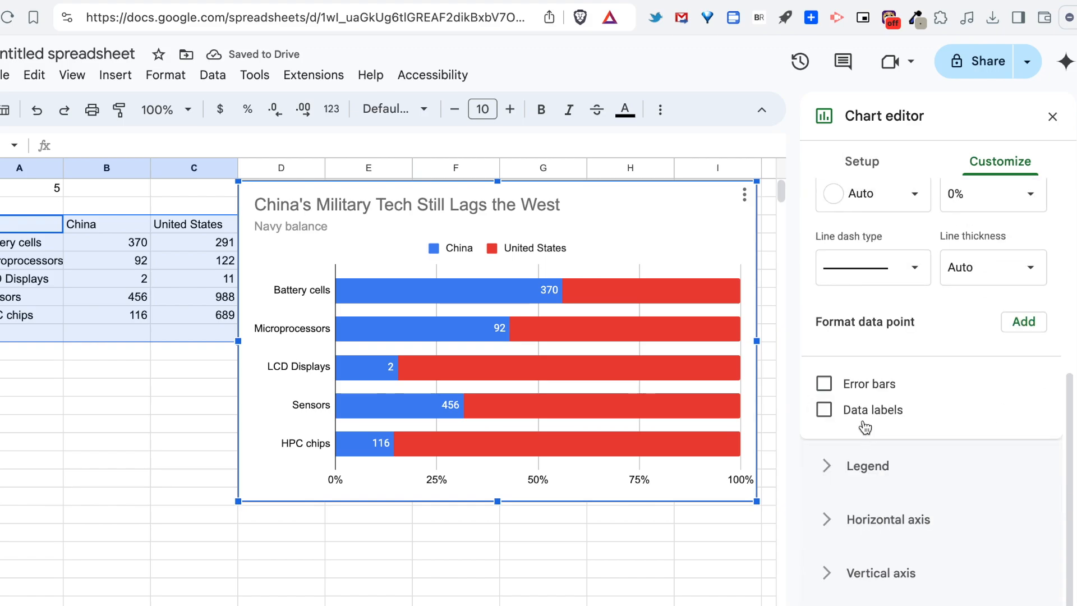
{"action": "left_click", "coordinate": [862, 412]}
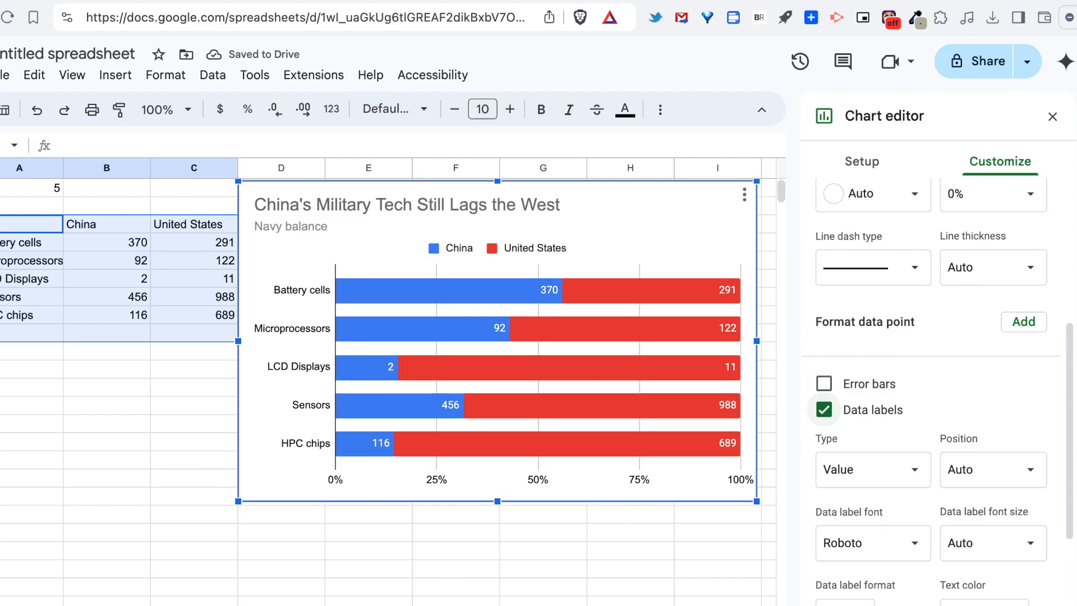
Check the data label placement in the YouTube reference chart and look through the United States series' options for a matching setting
{"action": "left_click", "coordinate": [171, 2]}
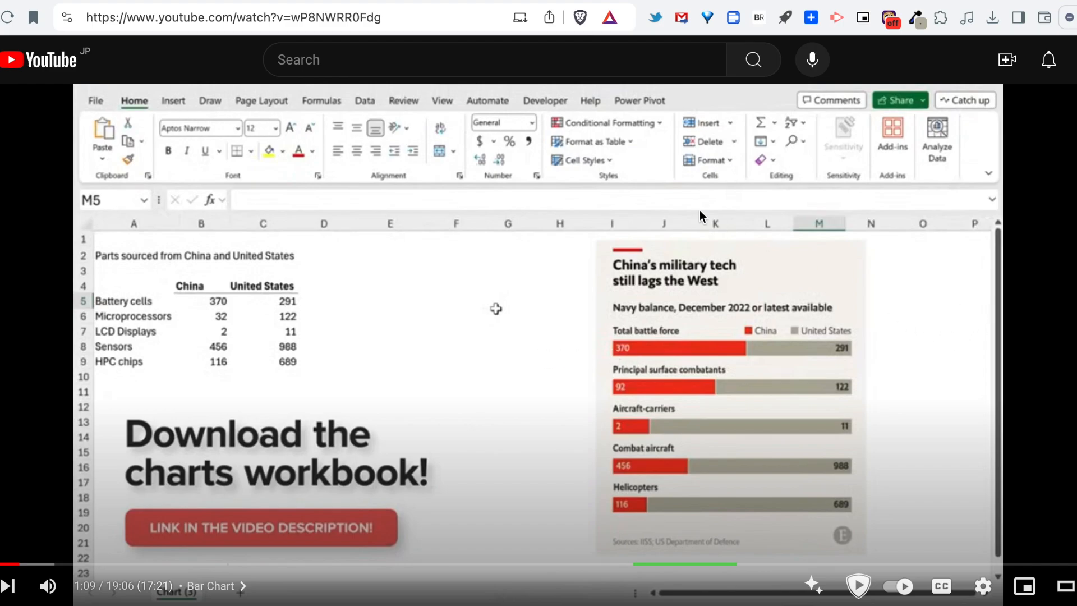
{"action": "left_click", "coordinate": [326, 3]}
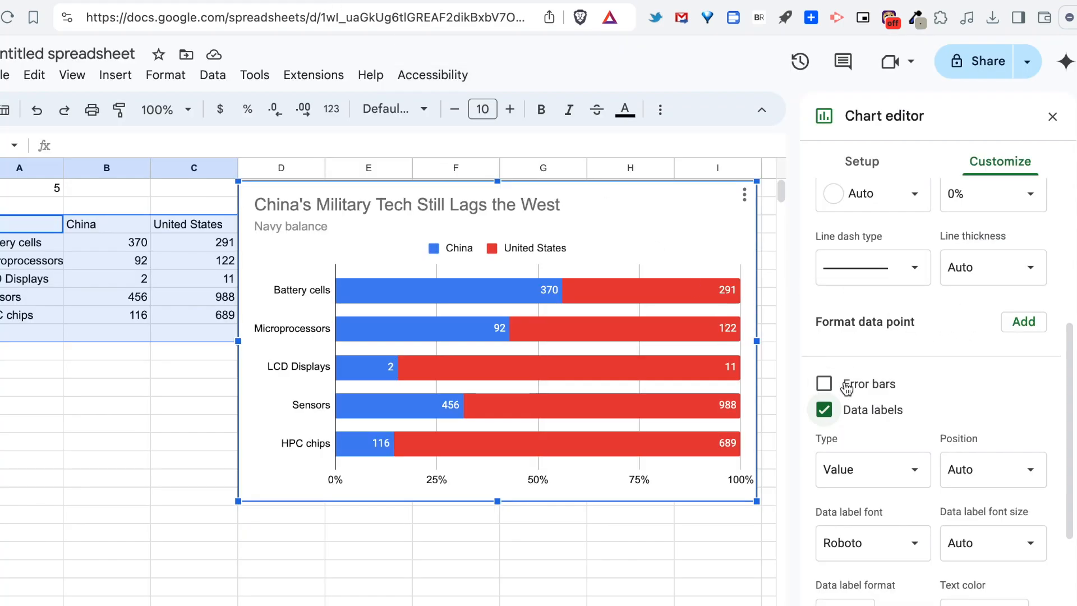
{"action": "scroll", "coordinate": [847, 392], "scroll_direction": "up", "scroll_amount": 4}
{"action": "scroll", "coordinate": [846, 393], "scroll_direction": "up", "scroll_amount": 2}
{"action": "scroll", "coordinate": [872, 412], "scroll_direction": "down", "scroll_amount": 3}
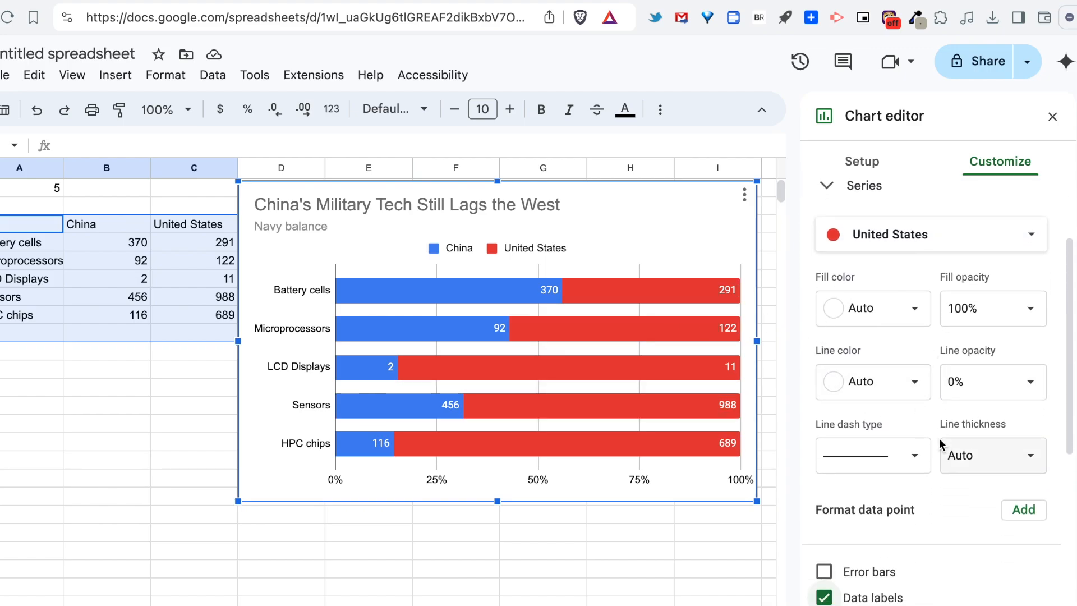
{"action": "scroll", "coordinate": [938, 436], "scroll_direction": "down", "scroll_amount": 5}
{"action": "scroll", "coordinate": [959, 361], "scroll_direction": "down", "scroll_amount": 4}
{"action": "scroll", "coordinate": [961, 360], "scroll_direction": "up", "scroll_amount": 8}
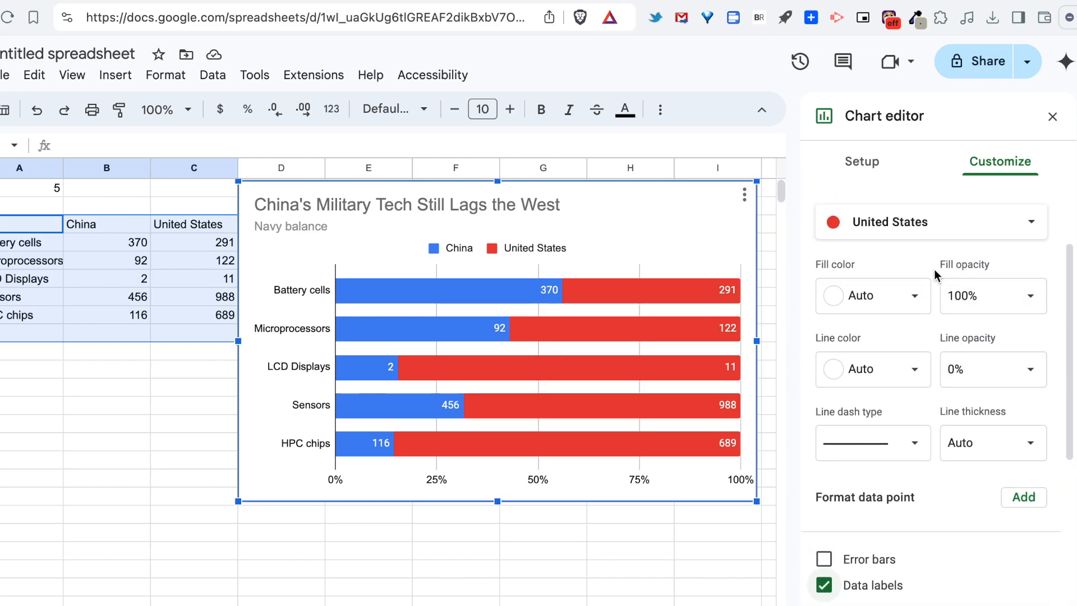
Set the data label position of the China series to Inside base
{"action": "left_click", "coordinate": [929, 226]}
{"action": "left_click", "coordinate": [918, 192]}
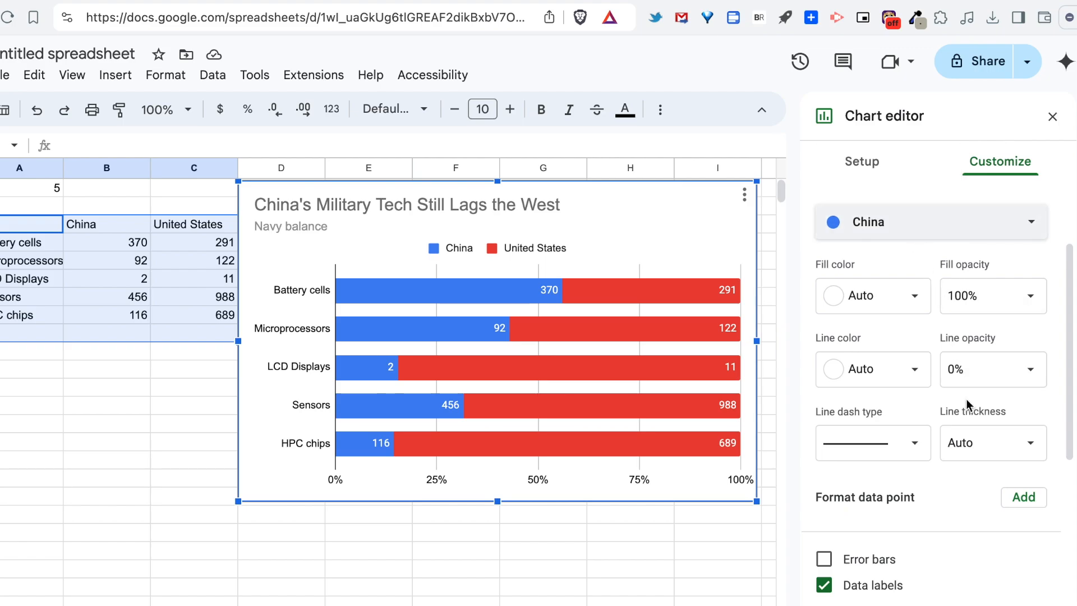
{"action": "scroll", "coordinate": [965, 399], "scroll_direction": "down", "scroll_amount": 6}
{"action": "left_click", "coordinate": [974, 294]}
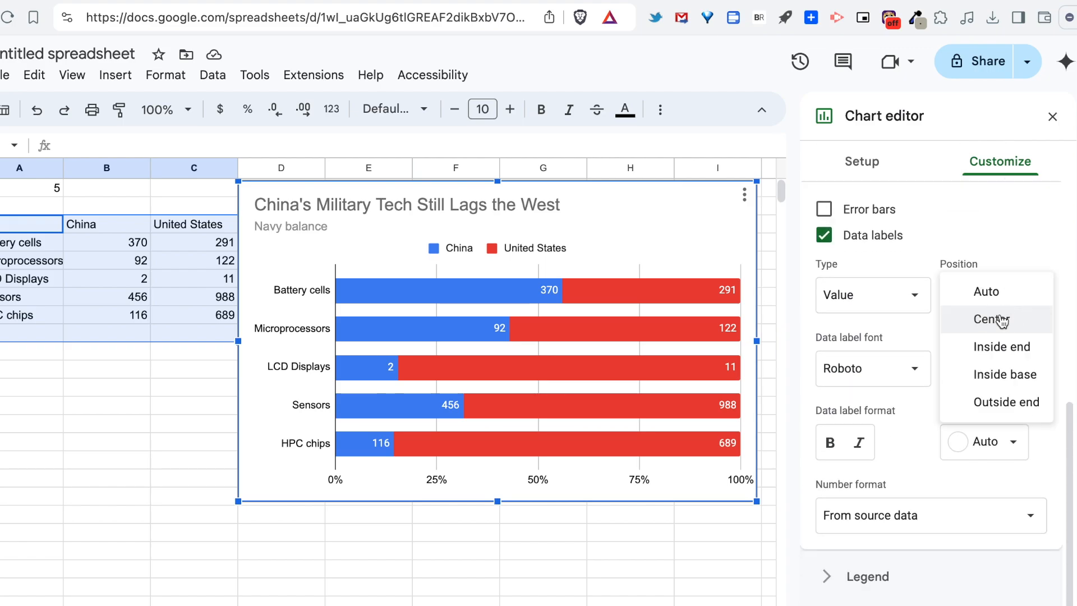
{"action": "left_click", "coordinate": [1002, 347]}
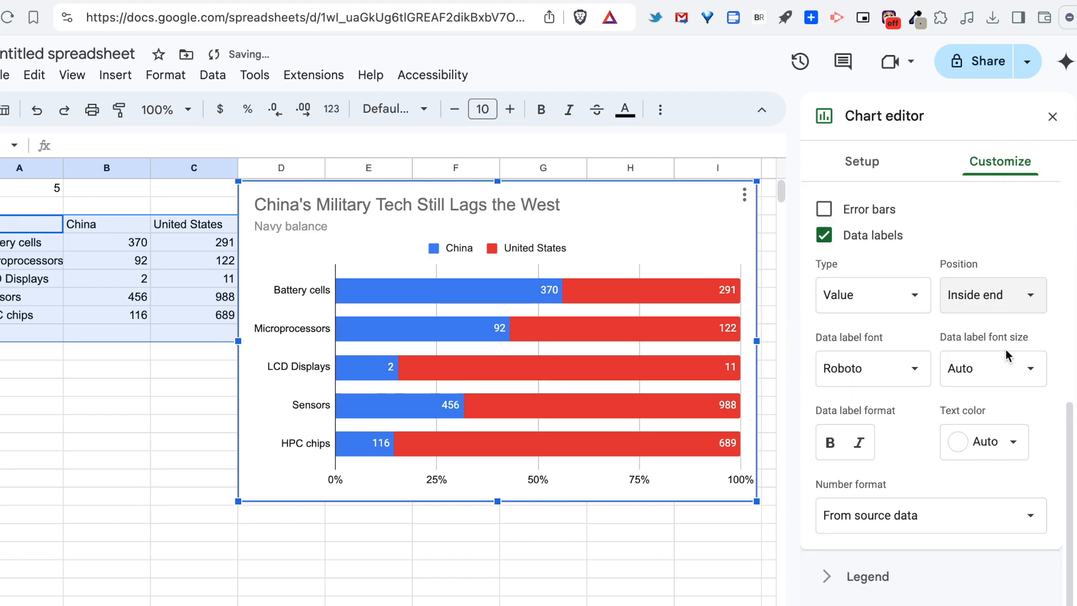
{"action": "left_click", "coordinate": [1007, 306]}
{"action": "left_click", "coordinate": [1007, 319]}
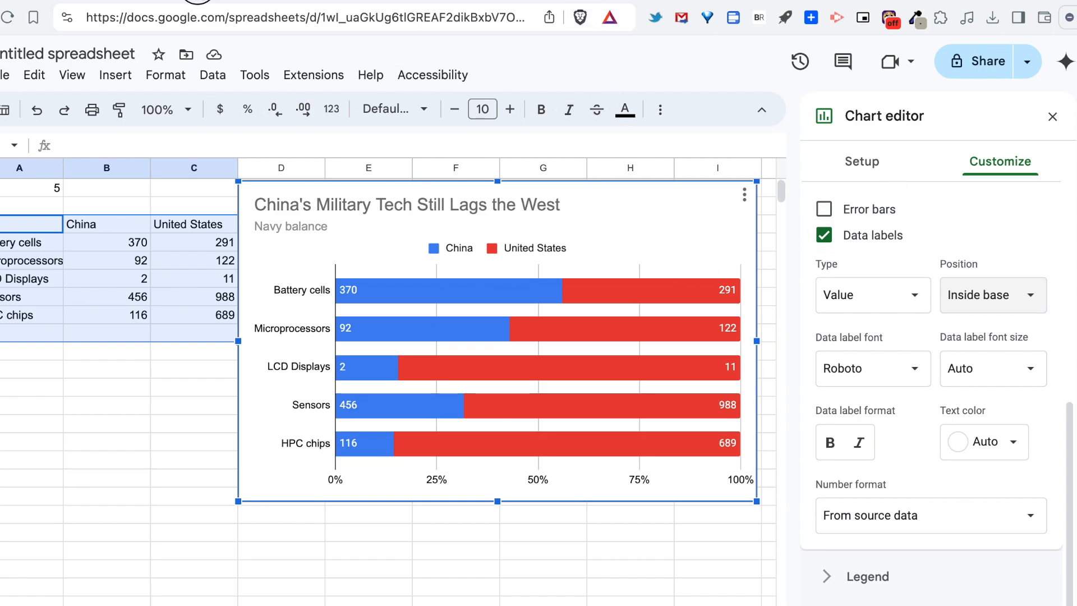
Switch to the YouTube video and sample the red of the China bars in the reference chart with the color picker extension
{"action": "left_click", "coordinate": [181, 0]}
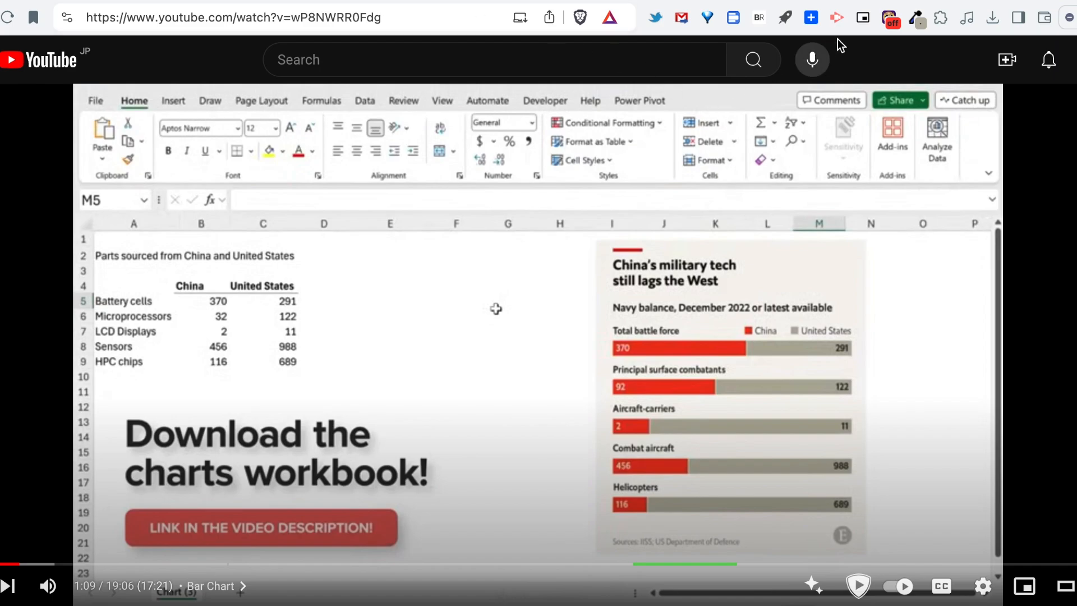
{"action": "left_click", "coordinate": [916, 20]}
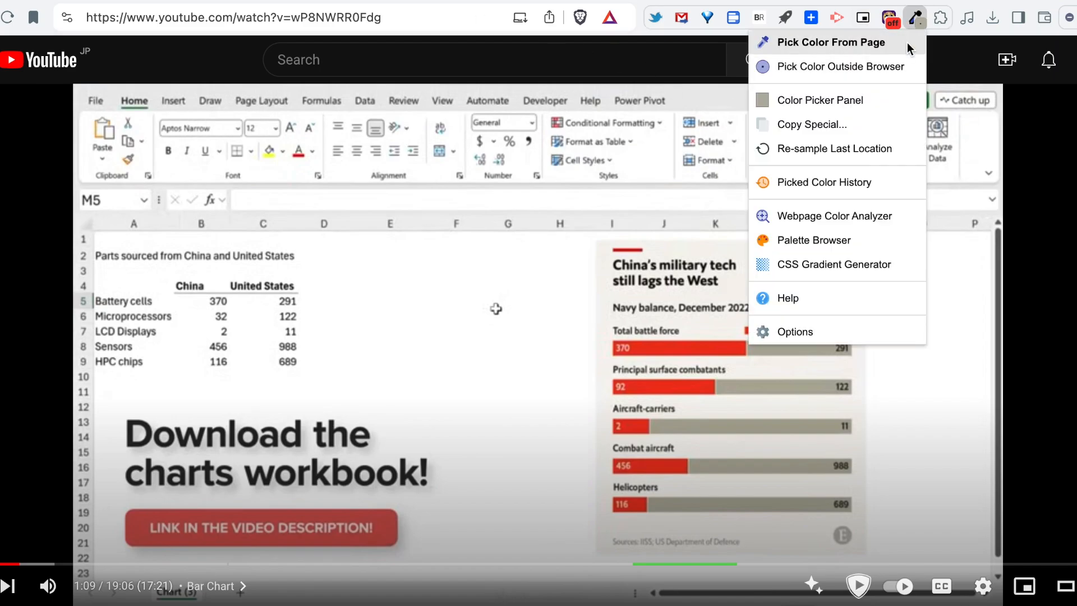
{"action": "left_click", "coordinate": [858, 42]}
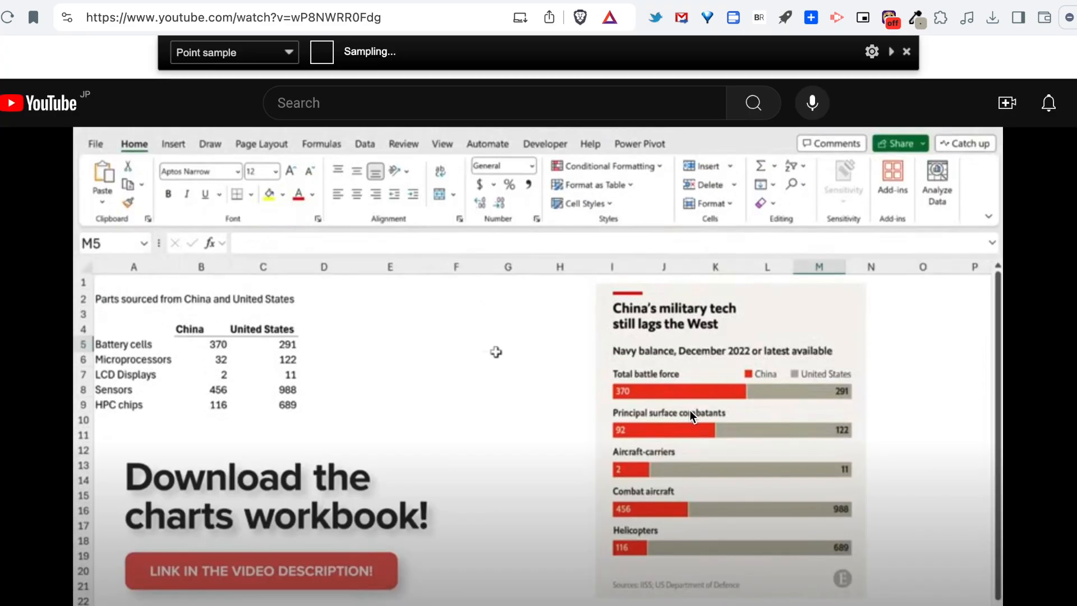
{"action": "left_click", "coordinate": [694, 393]}
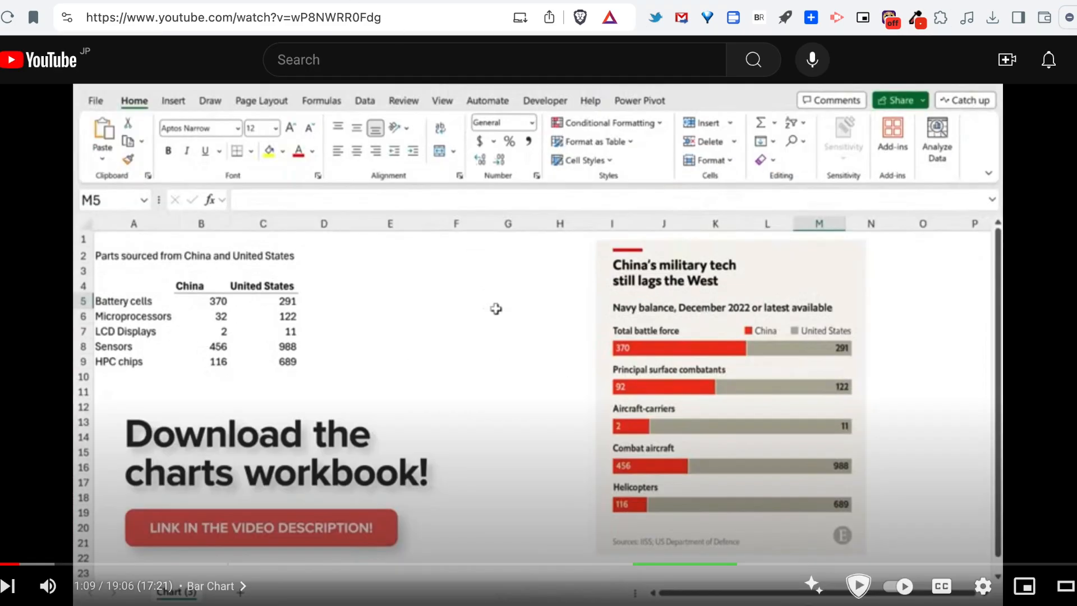
Return to the spreadsheet and set the China series' fill color to the copied red as a custom color
{"action": "key", "text": "ctrl+Tab"}
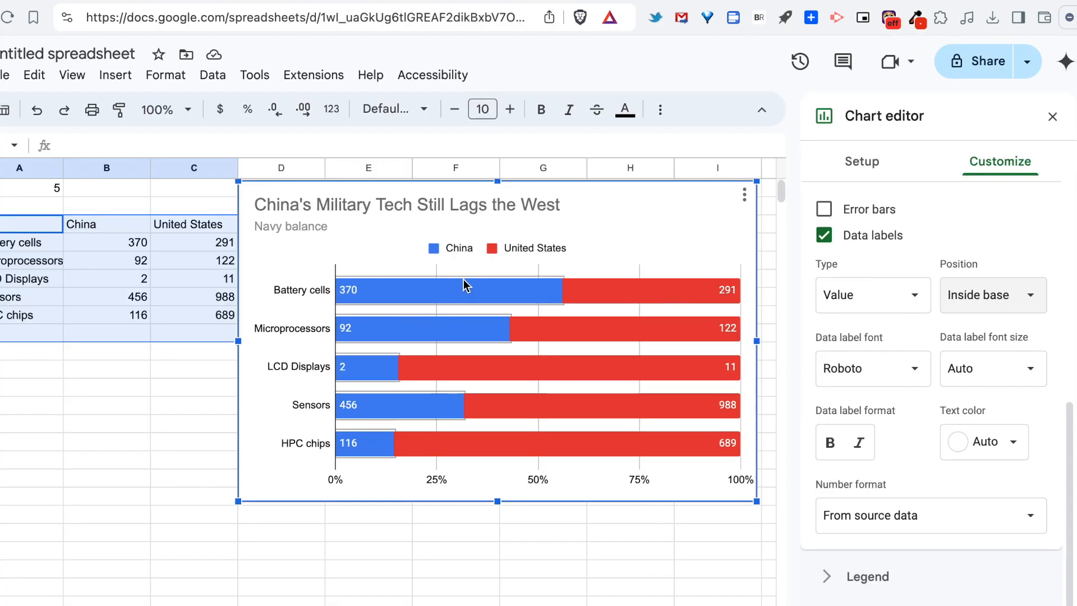
{"action": "scroll", "coordinate": [845, 291], "scroll_direction": "up", "scroll_amount": 10}
{"action": "left_click", "coordinate": [875, 368]}
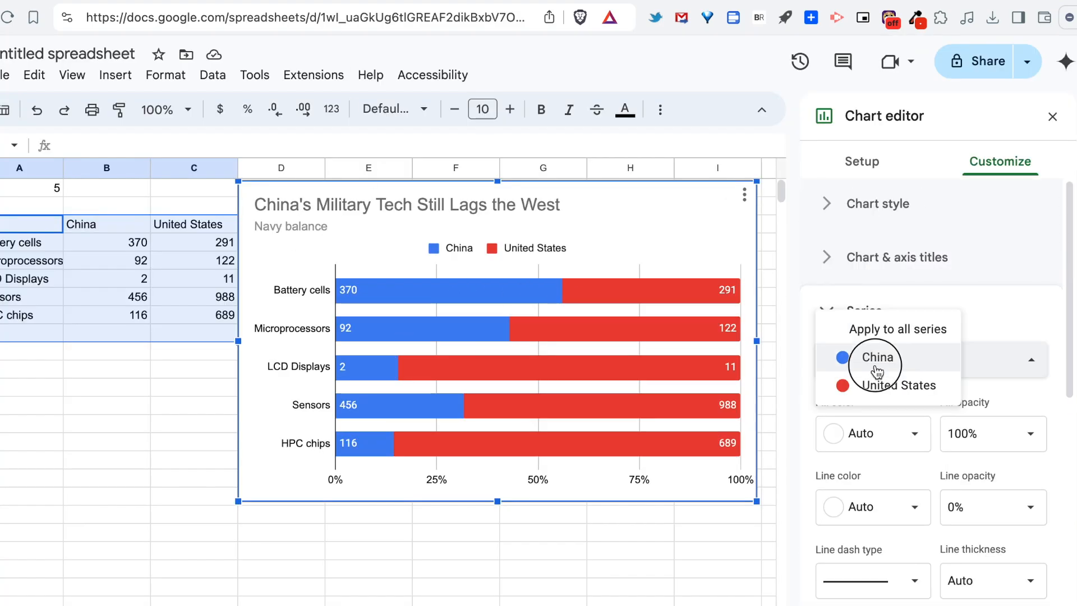
{"action": "left_click", "coordinate": [847, 366]}
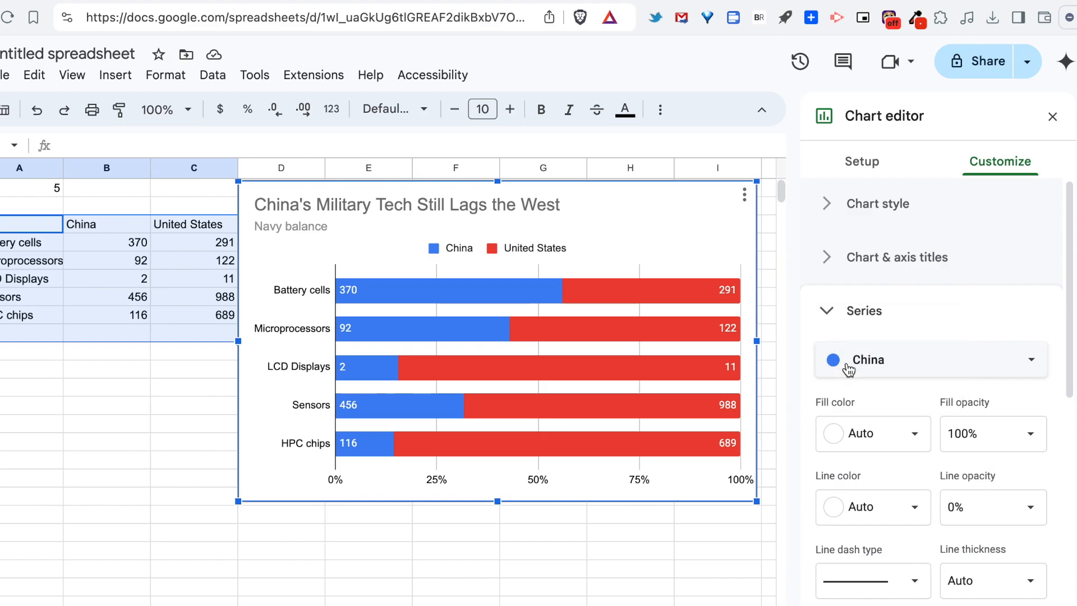
{"action": "left_click", "coordinate": [856, 440]}
{"action": "left_click", "coordinate": [868, 368]}
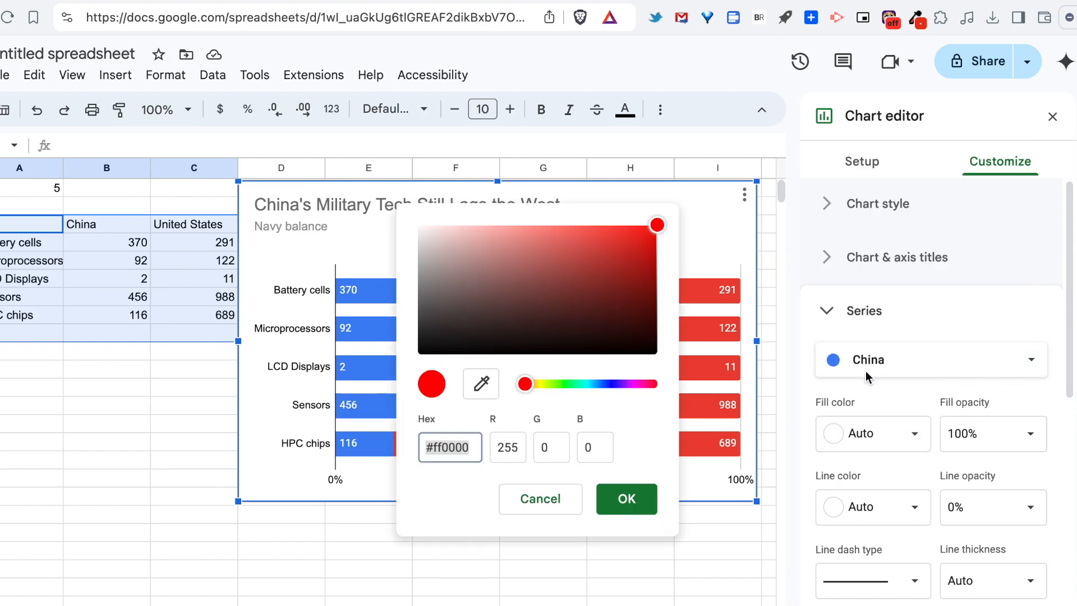
{"action": "key", "text": "ctrl+v"}
{"action": "key", "text": "Return"}
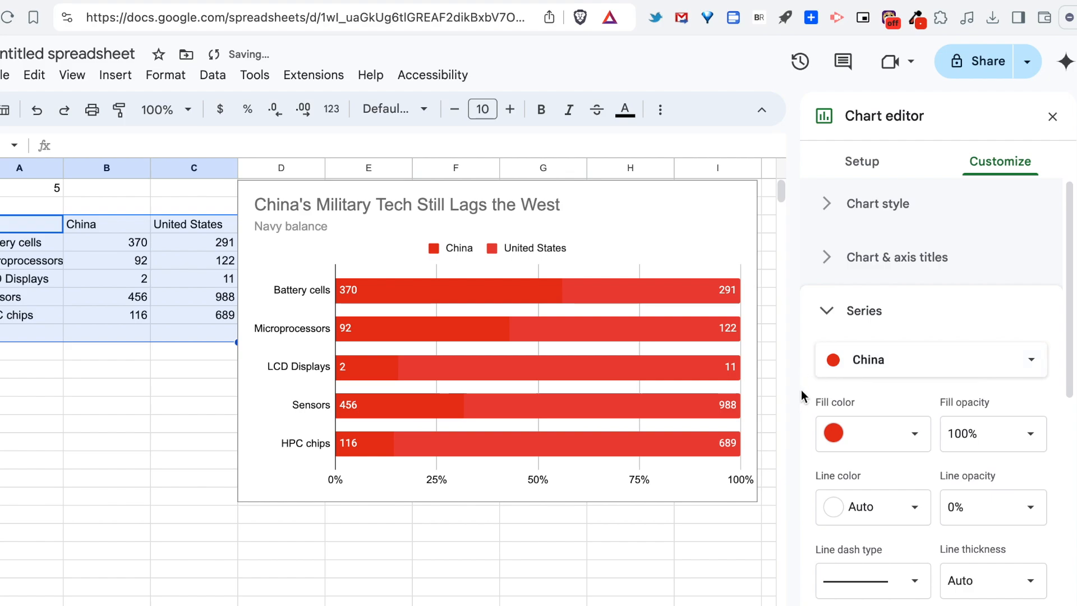
Select the United States series and sample the grey #AFAD9A from the United States bars in the YouTube reference chart
{"action": "left_click", "coordinate": [866, 367]}
{"action": "left_click", "coordinate": [870, 391]}
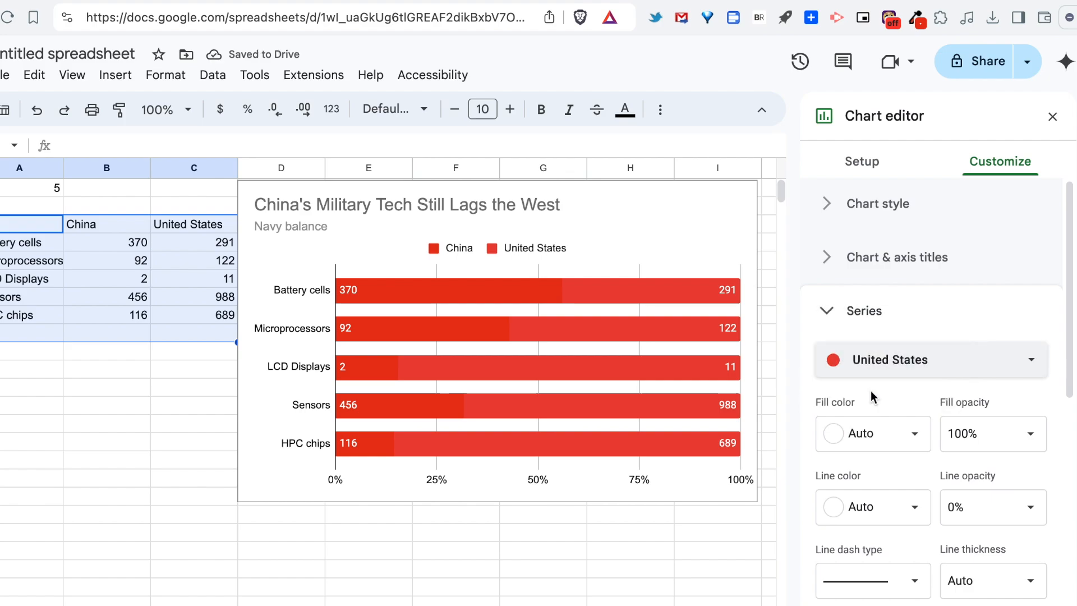
{"action": "left_click", "coordinate": [156, 1]}
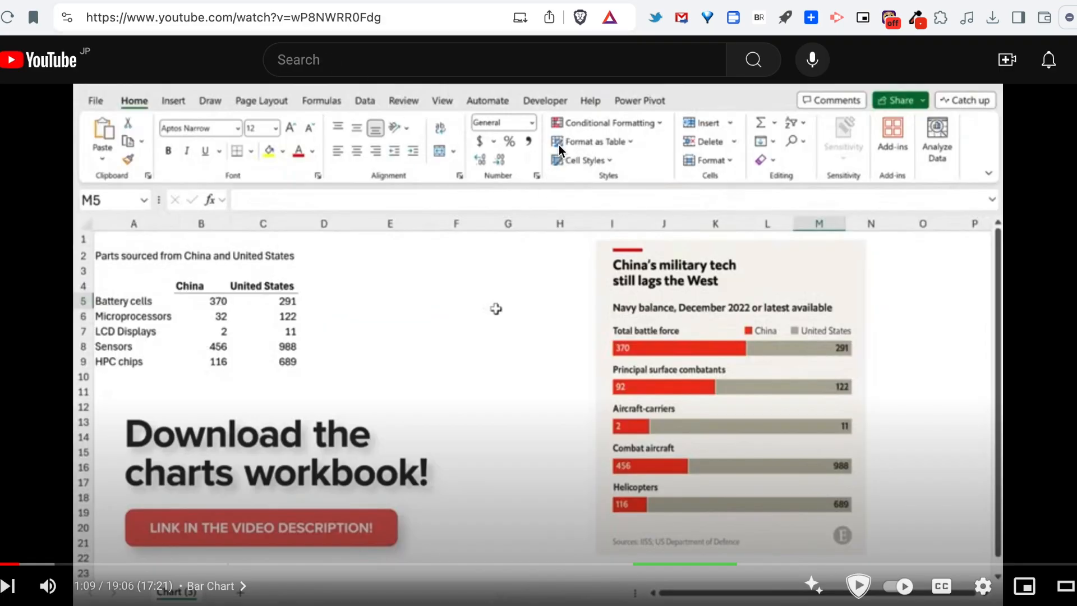
{"action": "left_click", "coordinate": [920, 22]}
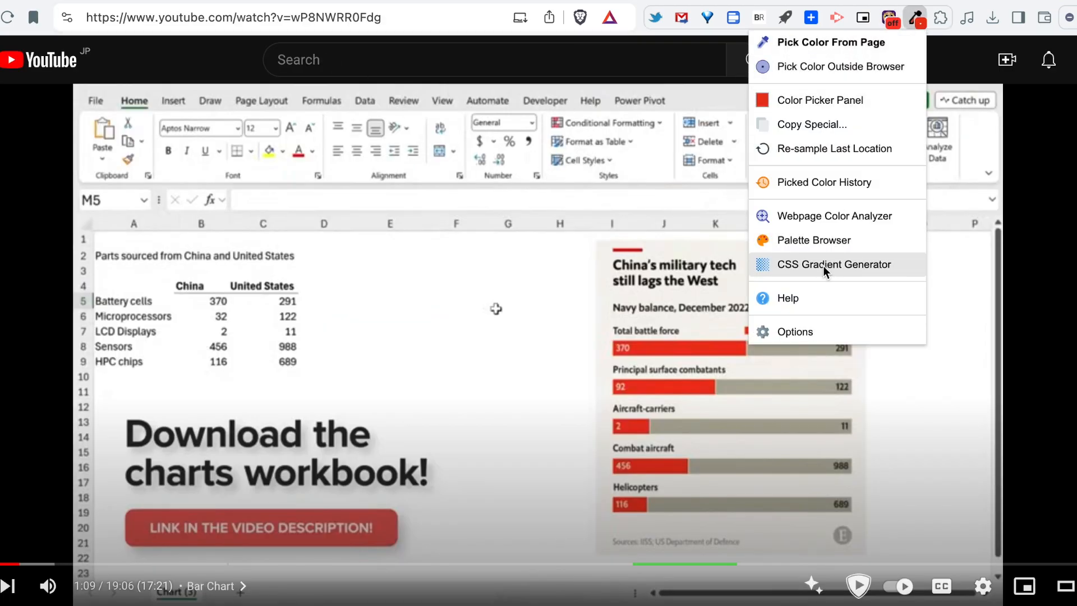
{"action": "left_click", "coordinate": [823, 42]}
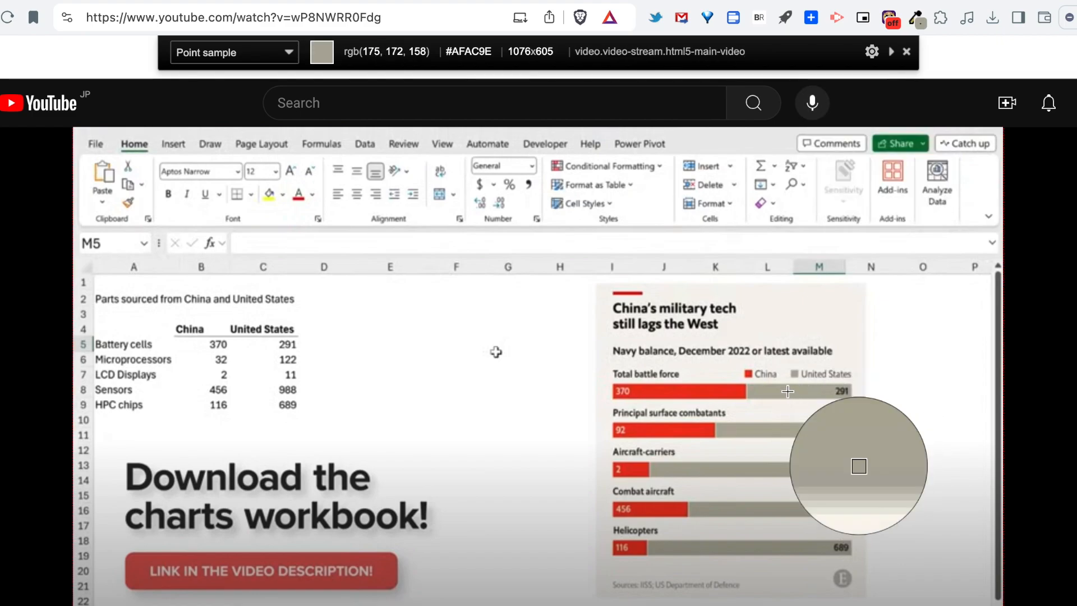
{"action": "left_click", "coordinate": [789, 389]}
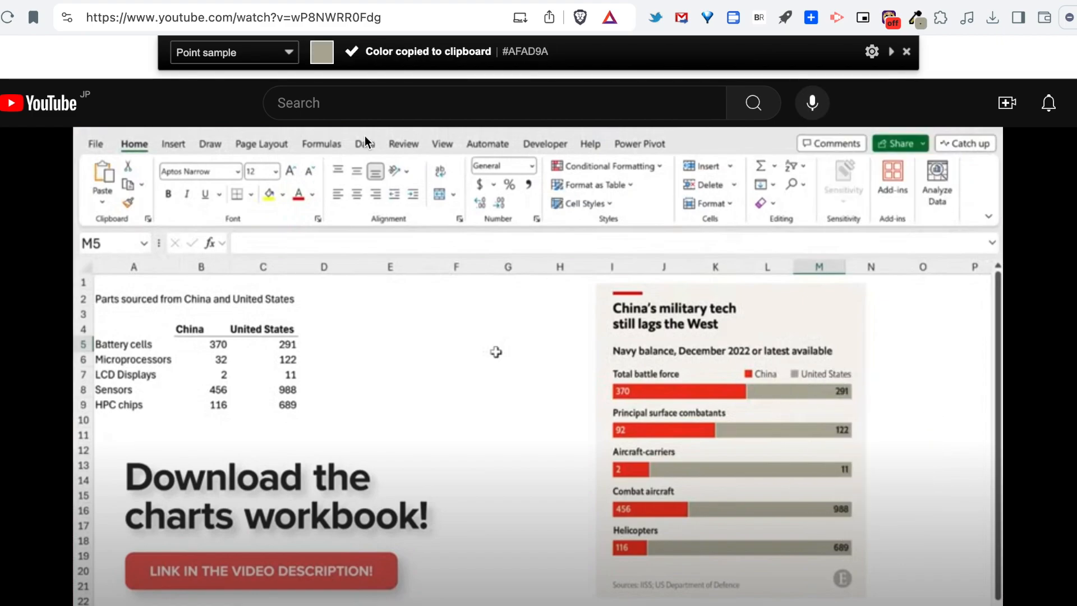
Return to the spreadsheet and set the United States series' fill color to the custom color #AFAD9A
{"action": "key", "text": "ctrl+Tab"}
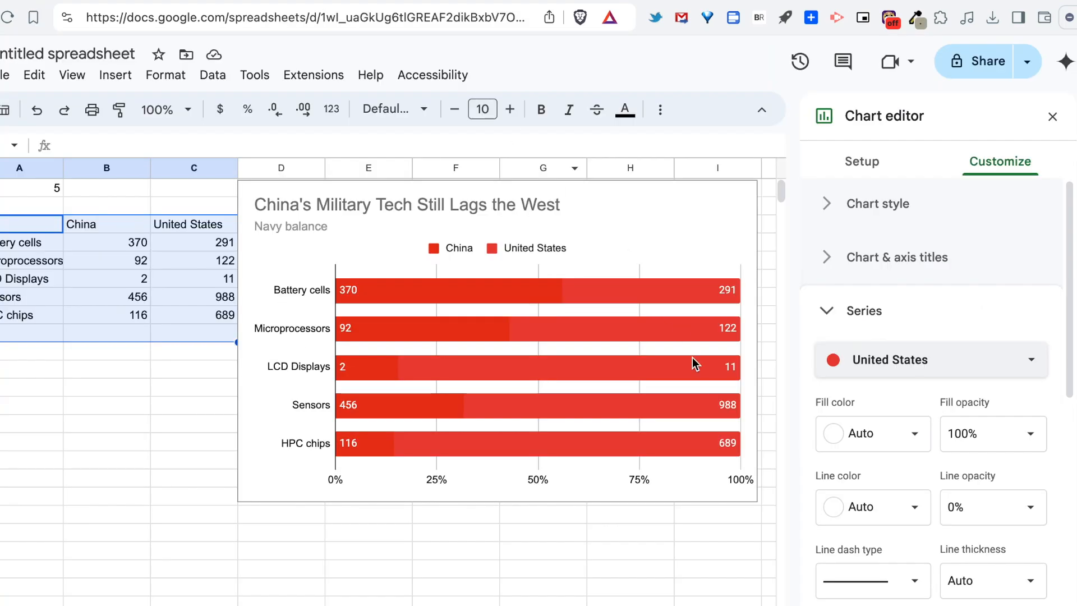
{"action": "left_click", "coordinate": [891, 435]}
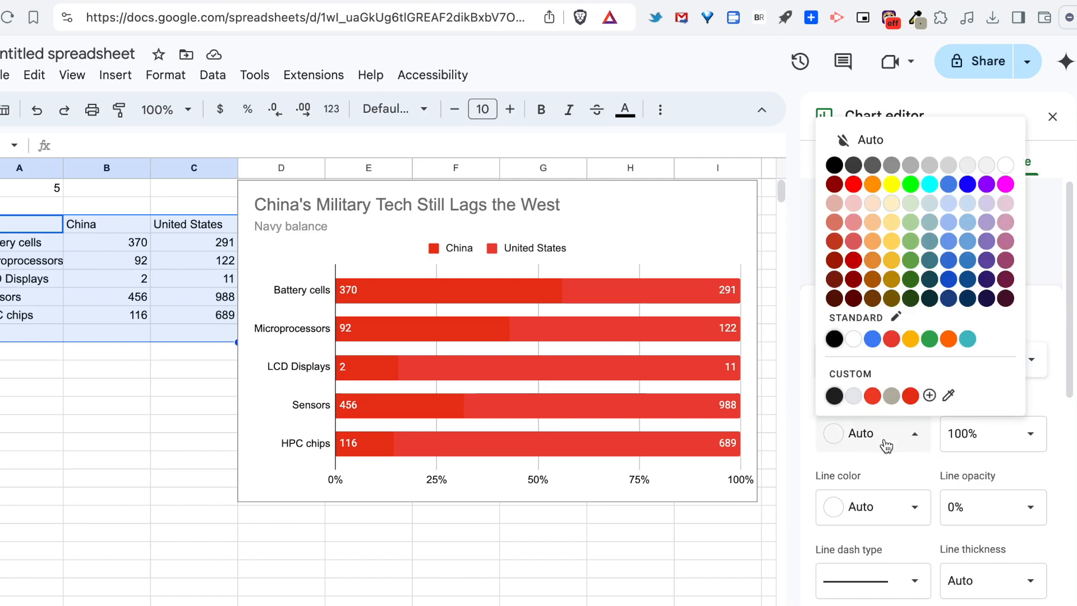
{"action": "left_click", "coordinate": [886, 371]}
{"action": "key", "text": "super+v"}
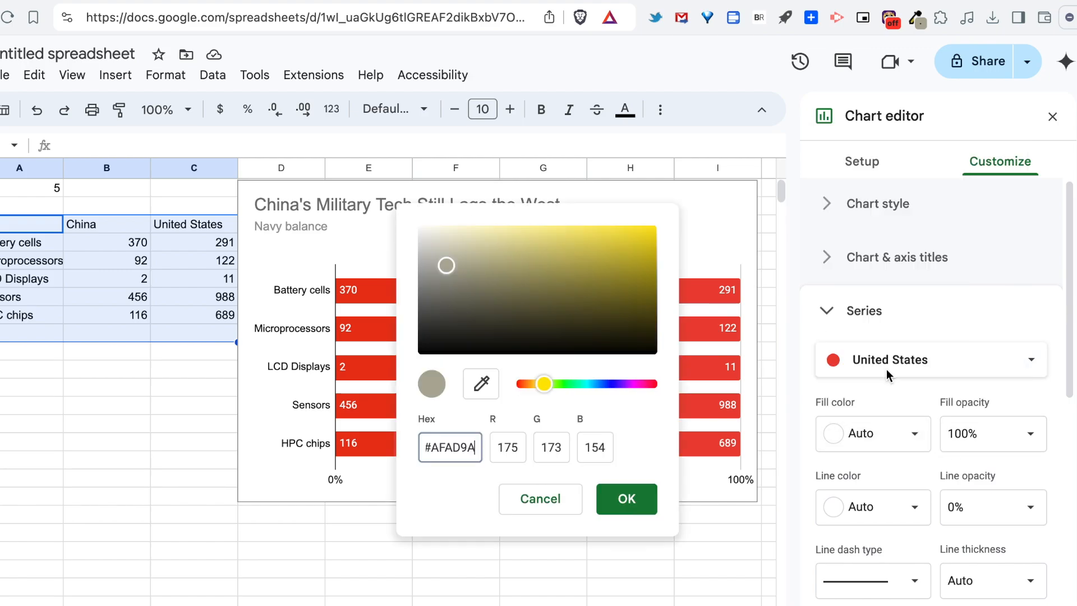
{"action": "key", "text": "Return"}
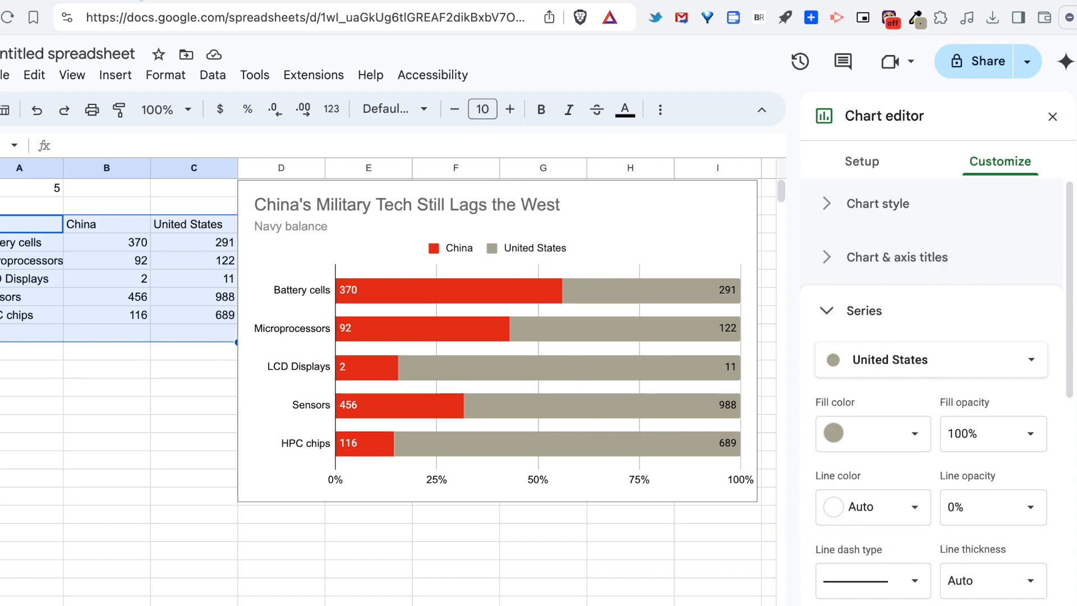
Switch to the YouTube video and sample the reference chart's background color #F5F3EF with the color picker extension
{"action": "left_click", "coordinate": [139, 0]}
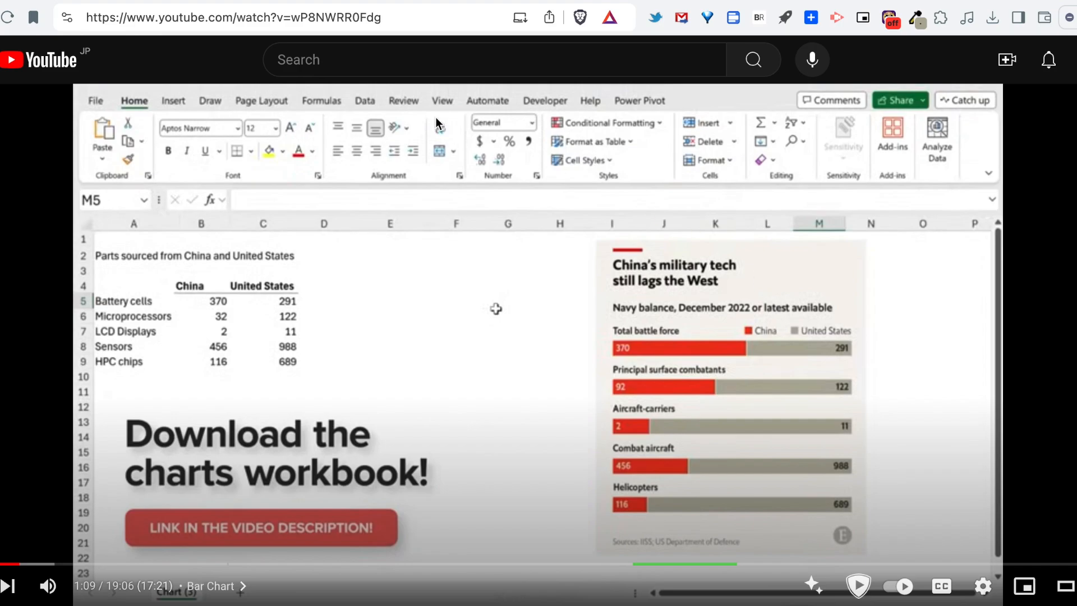
{"action": "left_click", "coordinate": [915, 17]}
{"action": "left_click", "coordinate": [856, 50]}
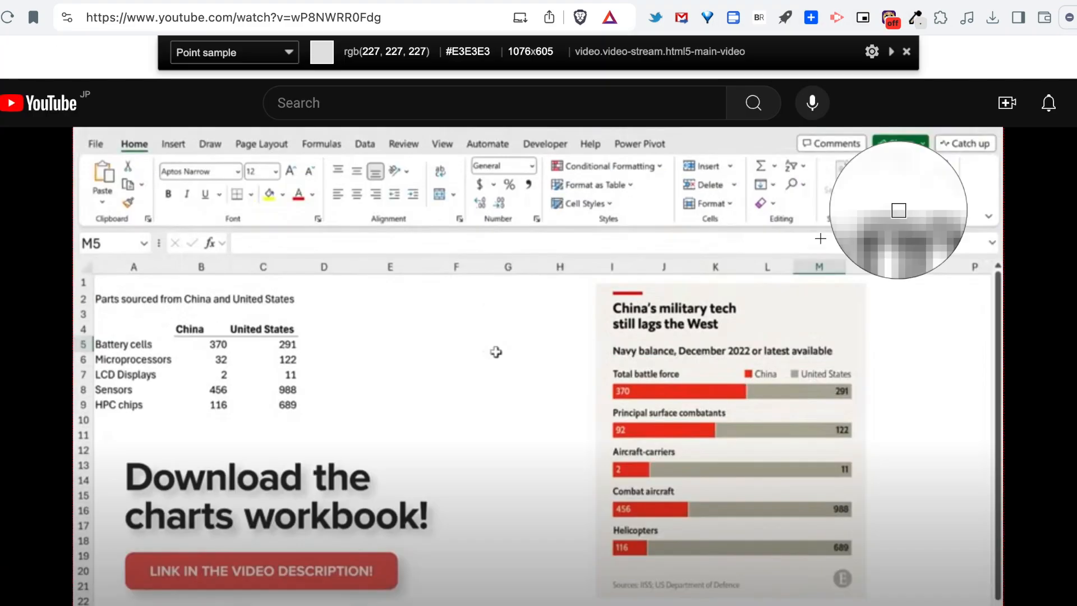
{"action": "left_click", "coordinate": [789, 305]}
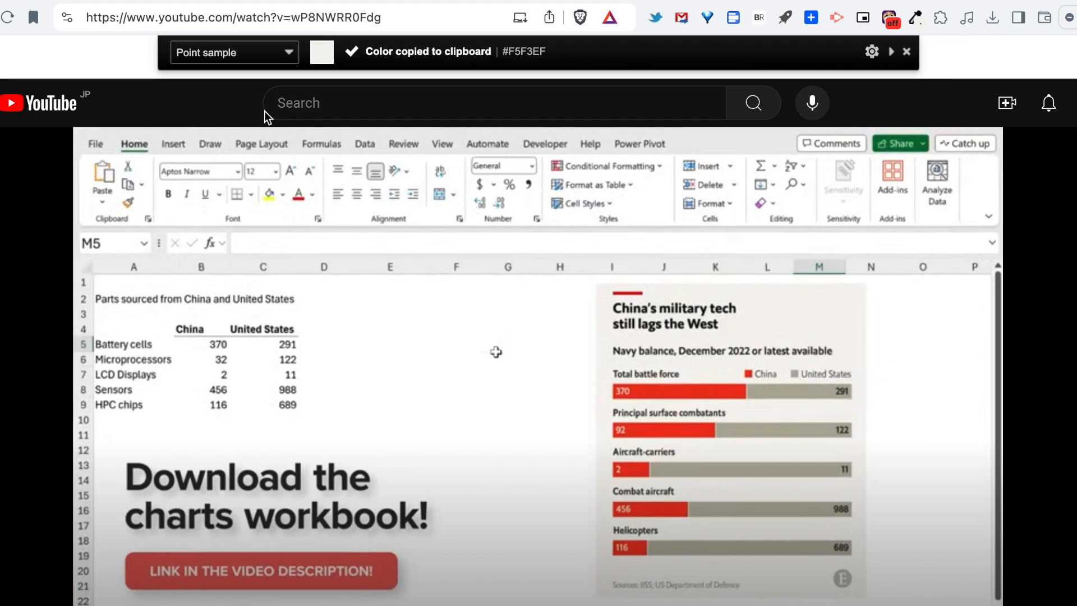
Return to the spreadsheet and try to set the chart's background color to the custom color #F5F3E
{"action": "left_click", "coordinate": [313, 2]}
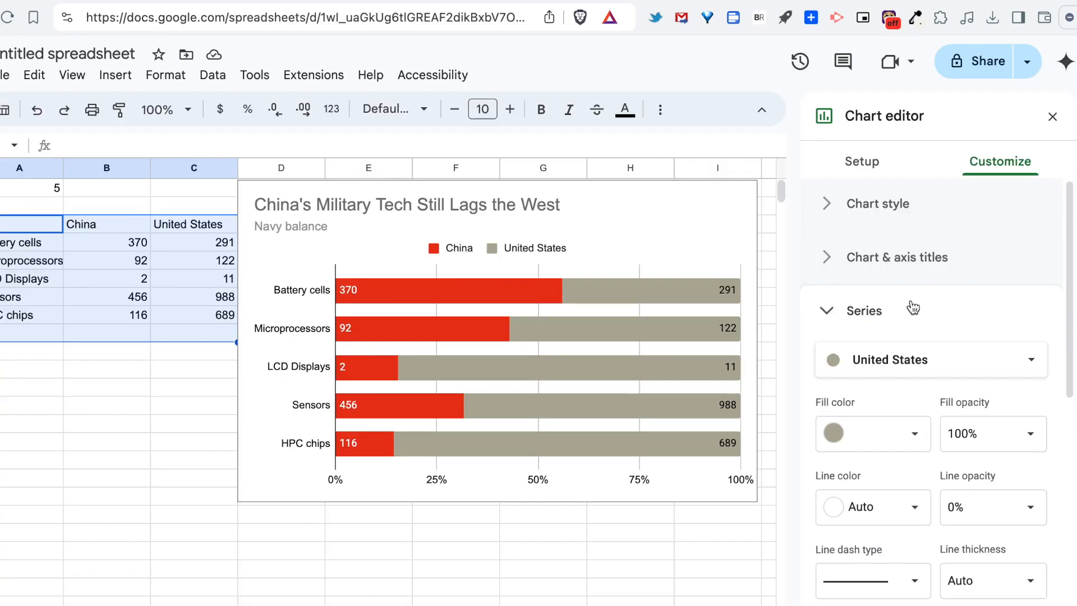
{"action": "left_click", "coordinate": [891, 312]}
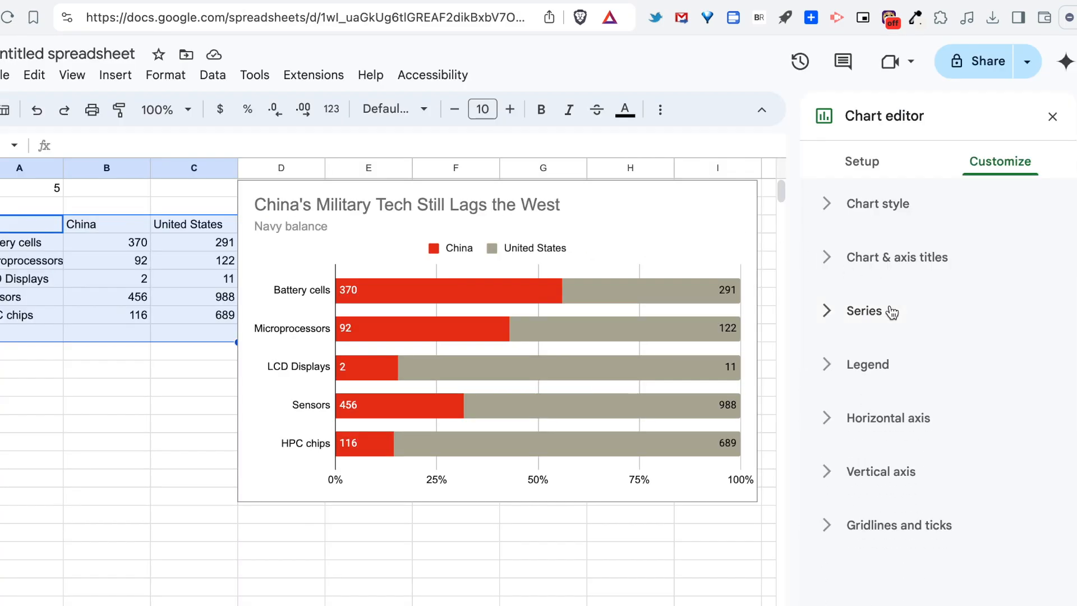
{"action": "left_click", "coordinate": [867, 223]}
{"action": "left_click", "coordinate": [856, 276]}
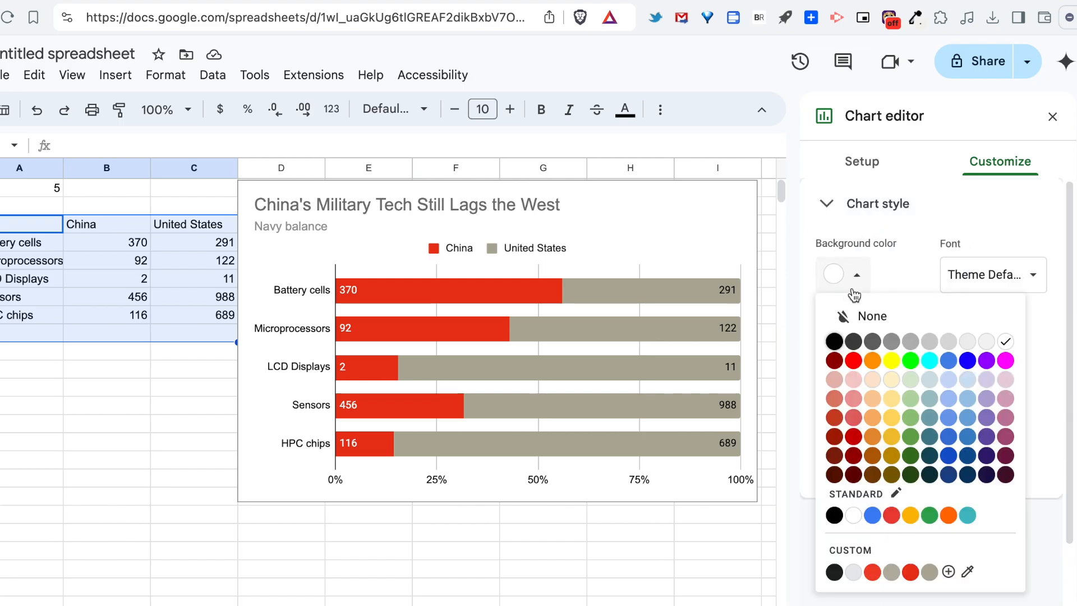
{"action": "left_click", "coordinate": [855, 551]}
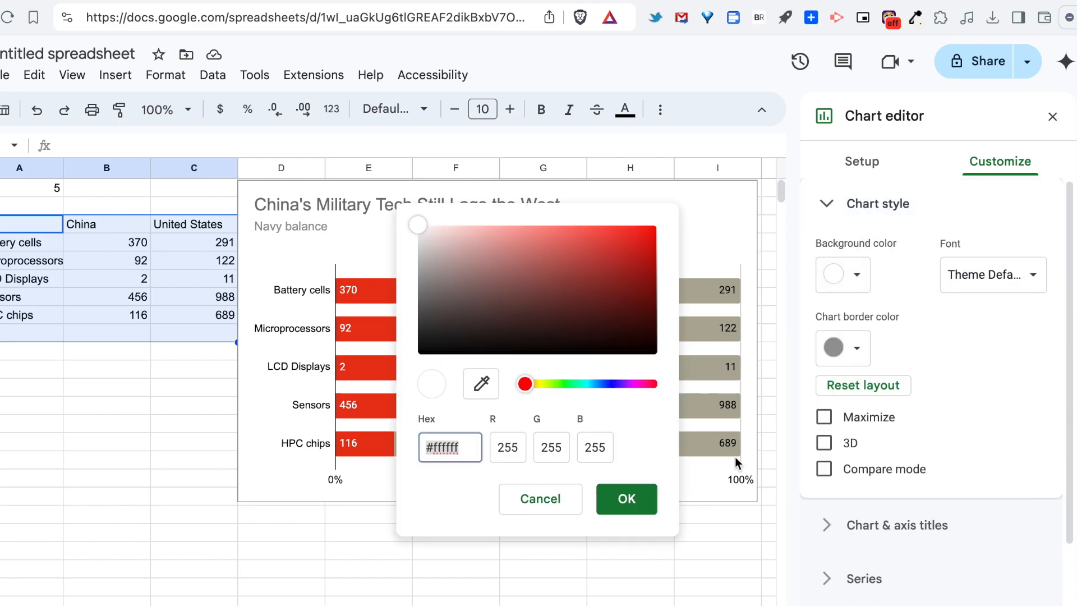
{"action": "key", "text": "BackSpace"}
{"action": "type", "text": "#F5F3E"}
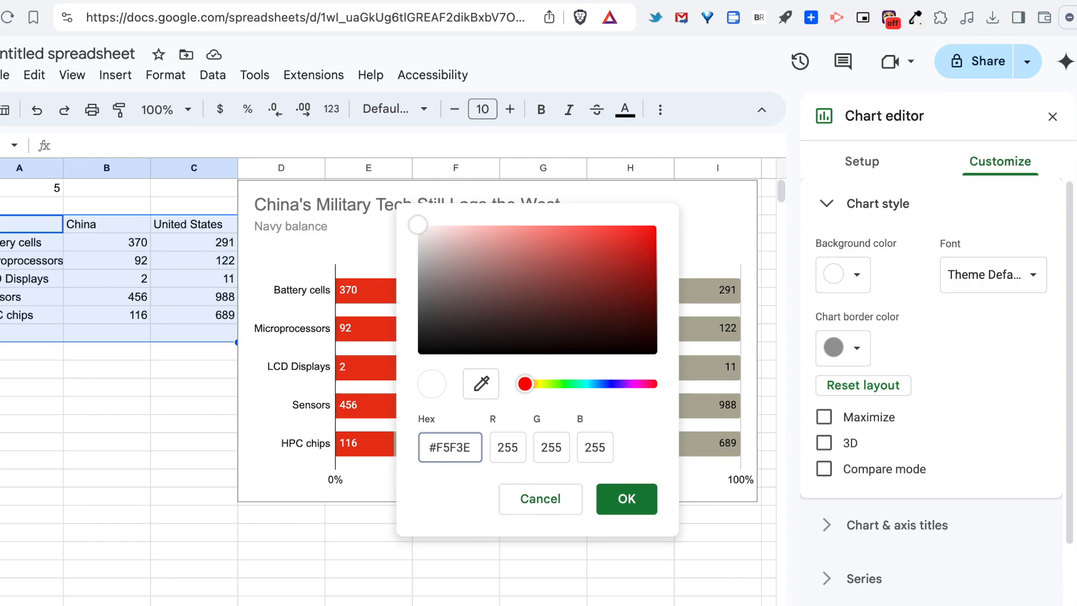
{"action": "key", "text": "Return"}
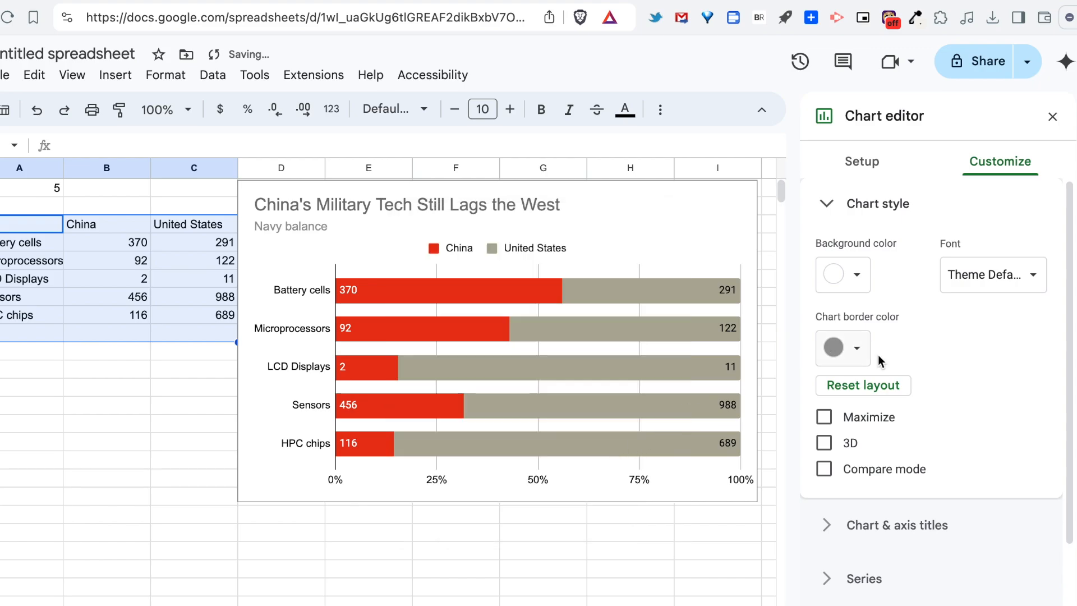
Set the chart's background color to the custom color #F5F3EF and collapse the chart style settings
{"action": "left_click", "coordinate": [840, 275]}
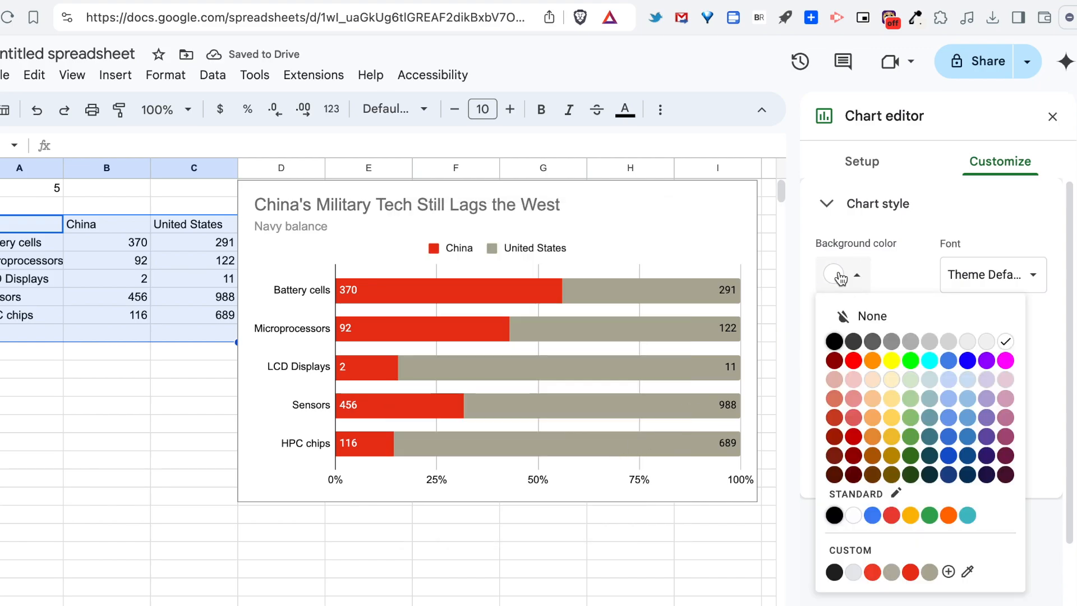
{"action": "left_click", "coordinate": [859, 555]}
{"action": "type", "text": "#F5F3EF"}
{"action": "key", "text": "Return"}
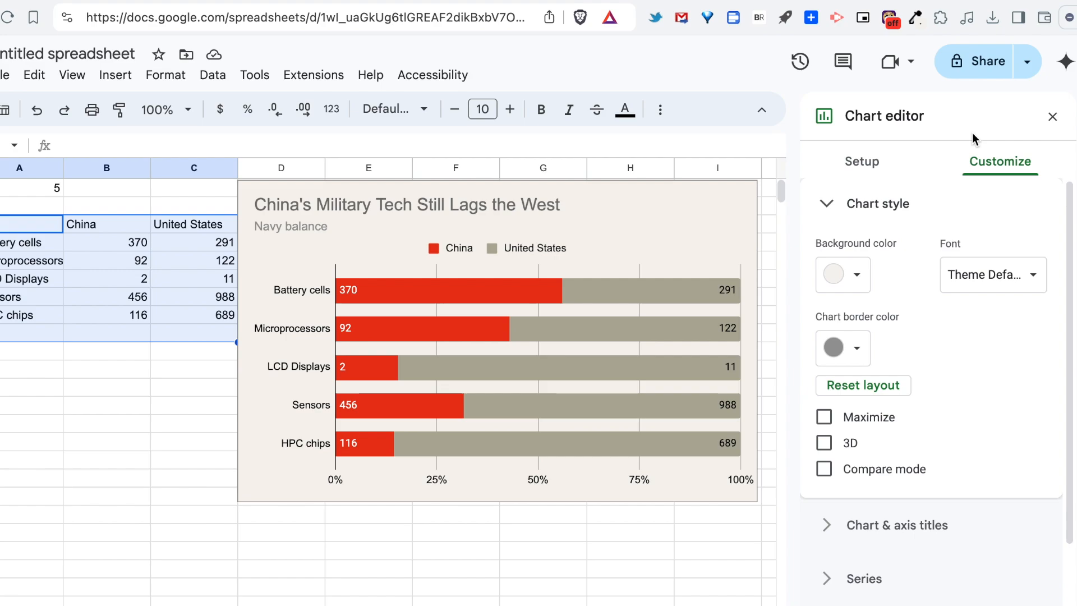
{"action": "left_click", "coordinate": [850, 203]}
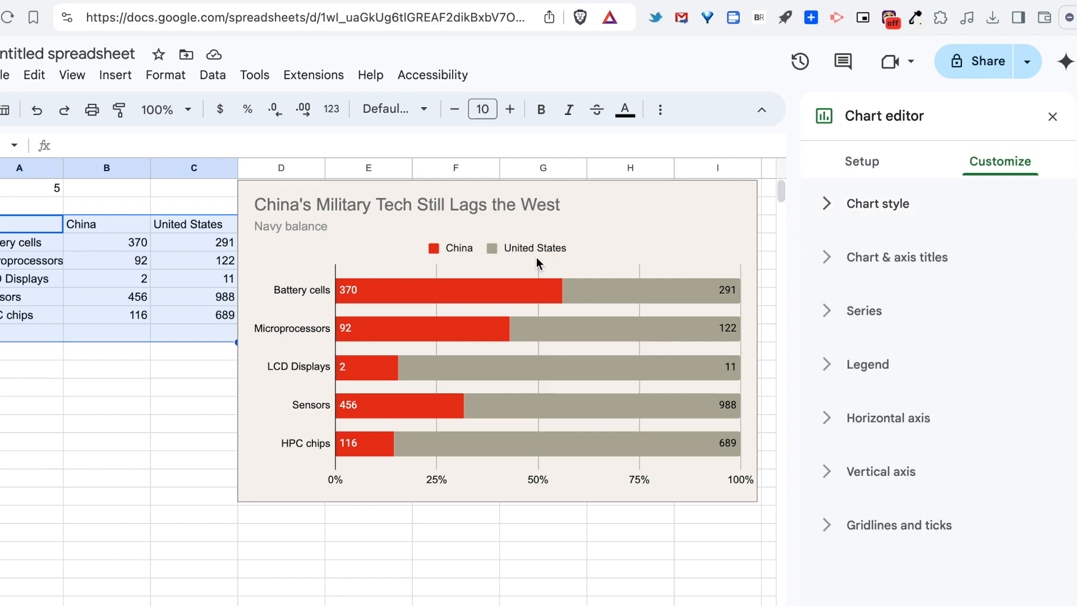
Try the Right and Inside positions for the chart's legend
{"action": "left_click", "coordinate": [884, 312]}
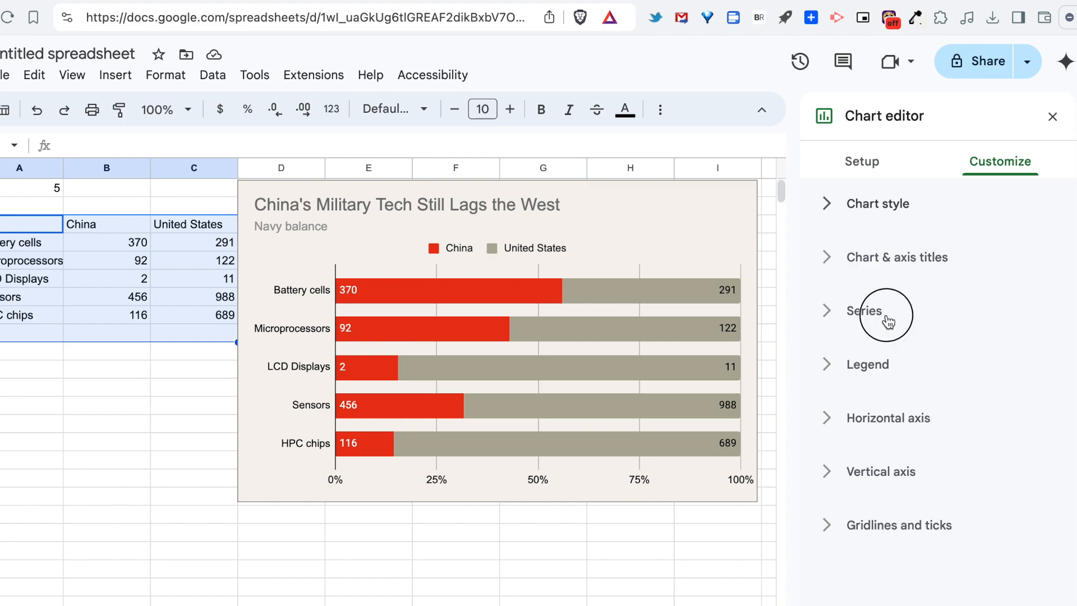
{"action": "left_click", "coordinate": [845, 310]}
{"action": "left_click", "coordinate": [859, 367]}
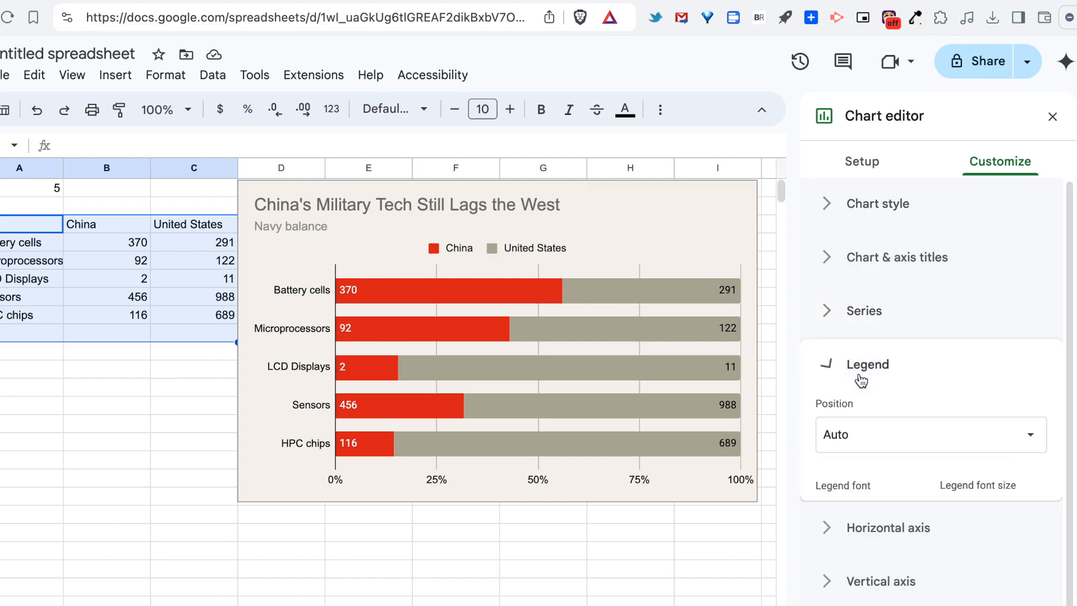
{"action": "left_click", "coordinate": [869, 301]}
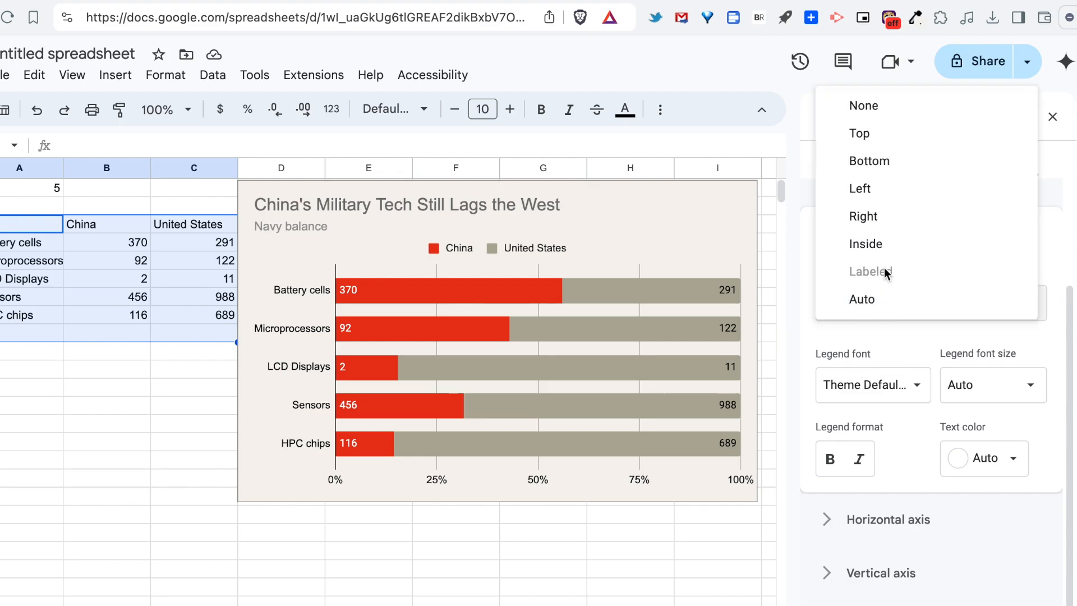
{"action": "left_click", "coordinate": [917, 223]}
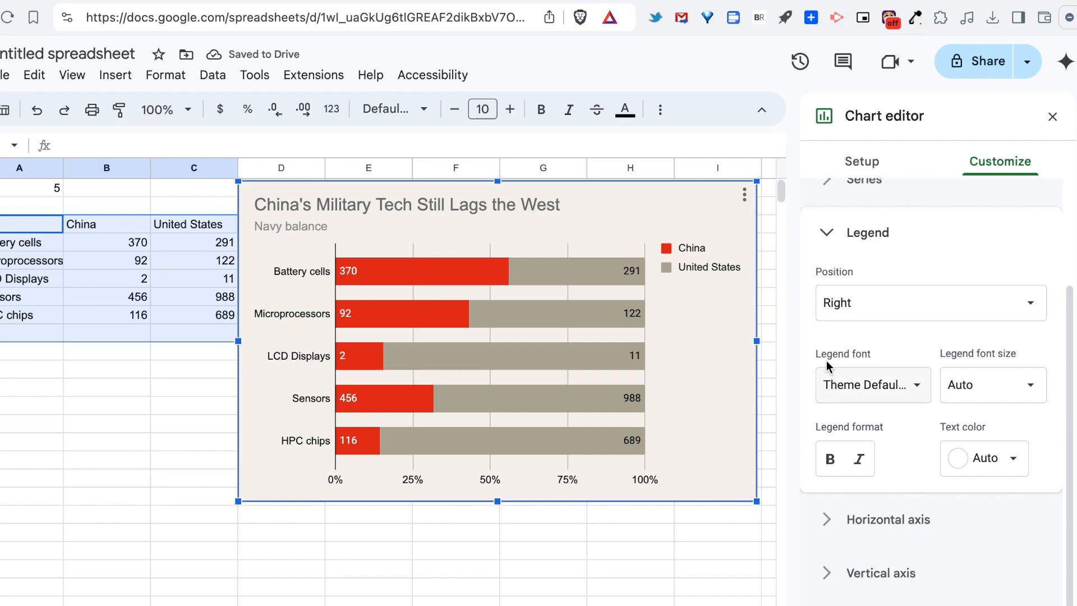
{"action": "left_click", "coordinate": [850, 308]}
{"action": "left_click", "coordinate": [864, 323]}
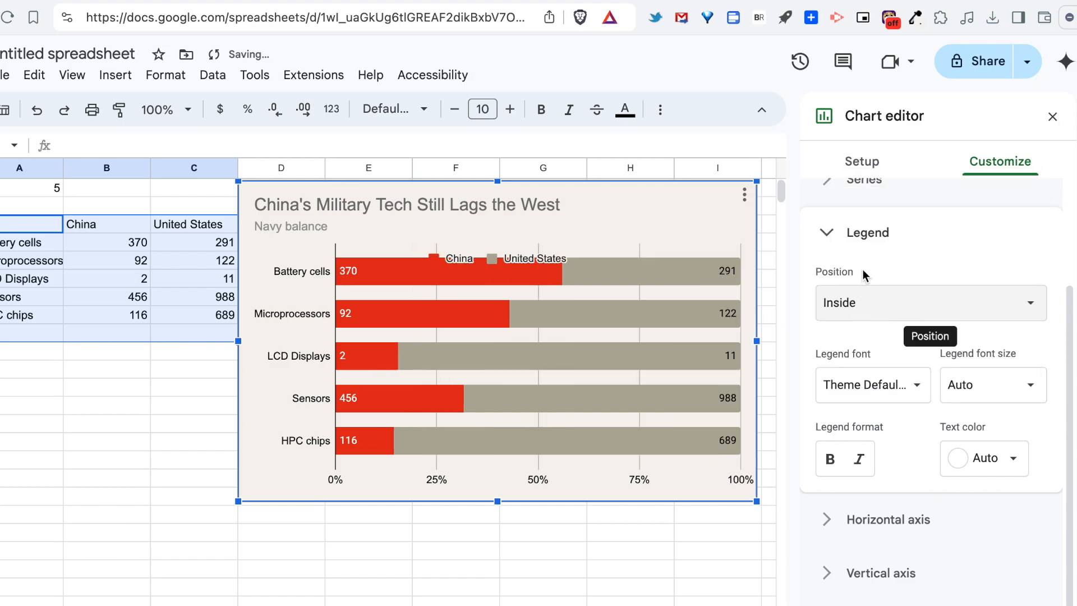
Set the legend position to Top and collapse the legend settings
{"action": "left_click", "coordinate": [864, 305]}
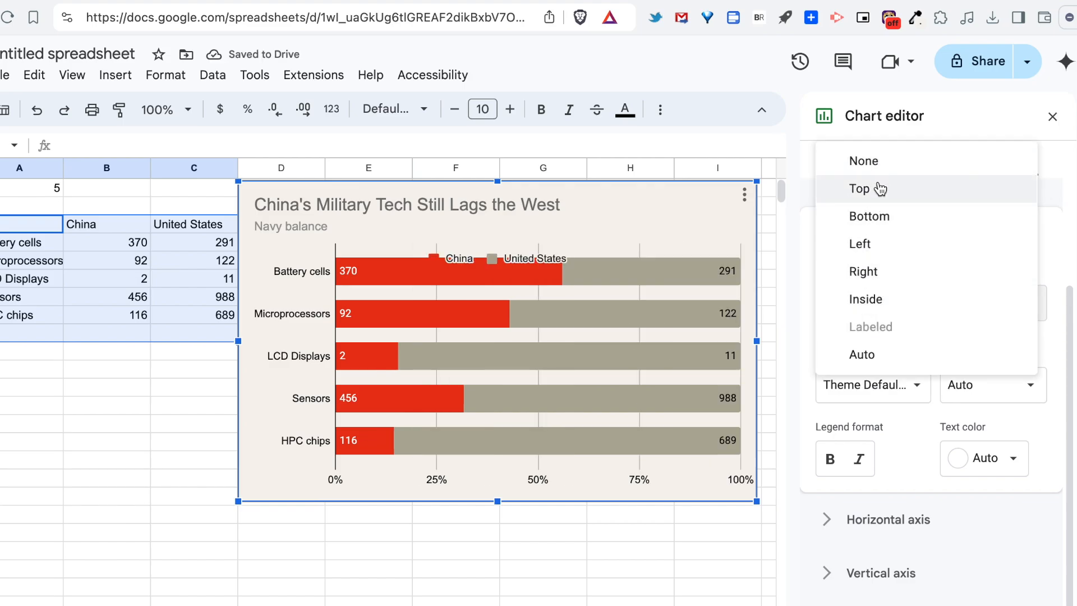
{"action": "left_click", "coordinate": [881, 187]}
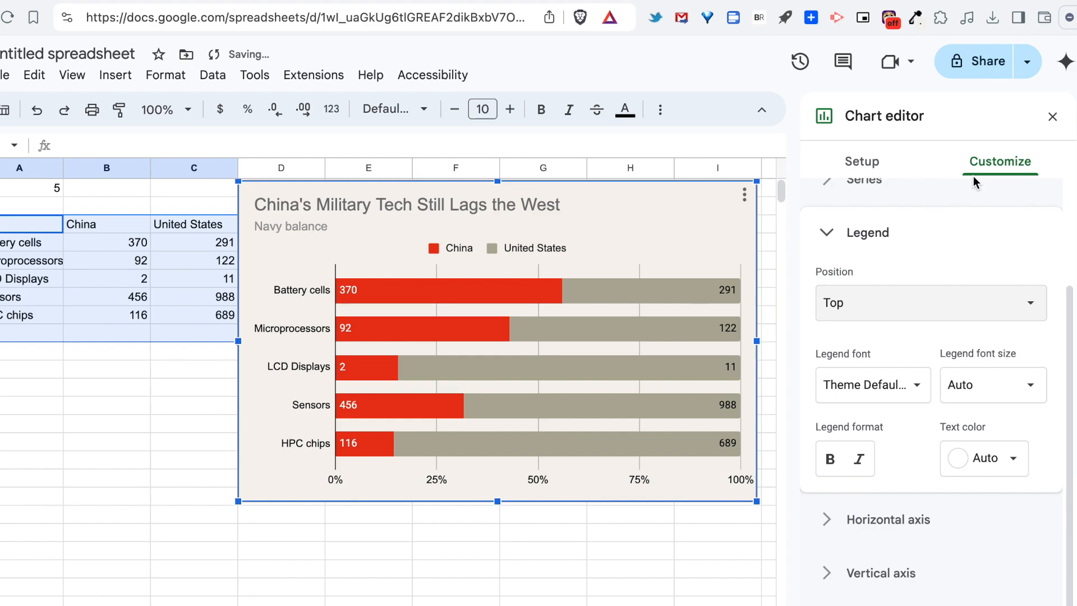
{"action": "left_click", "coordinate": [825, 230]}
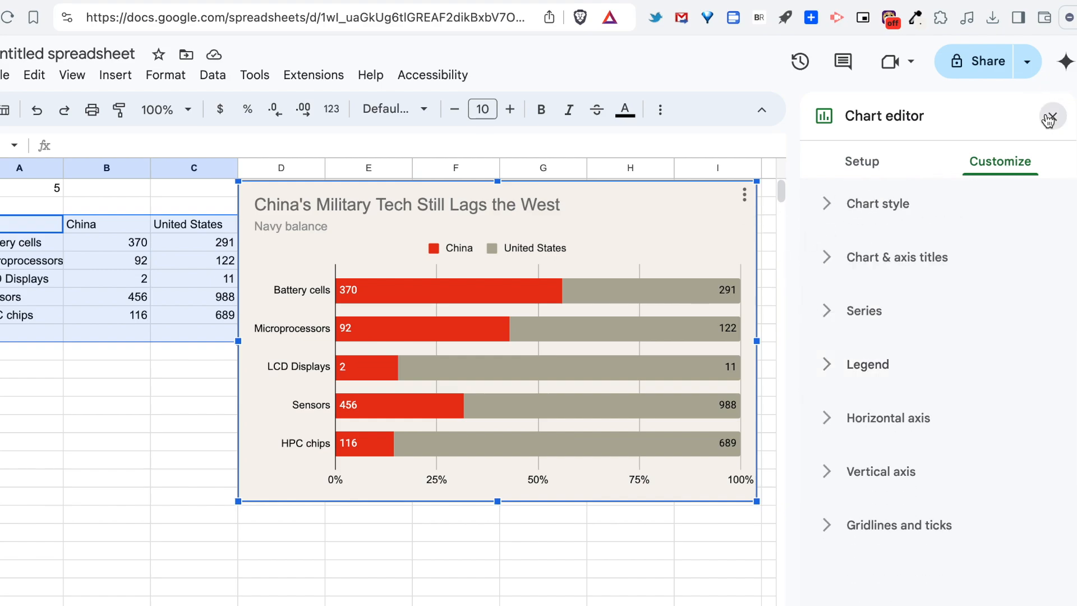
Close the chart editor and capture a screenshot of just the China and United States legend above the bars
{"action": "left_click", "coordinate": [1052, 117]}
{"action": "left_click", "coordinate": [694, 214]}
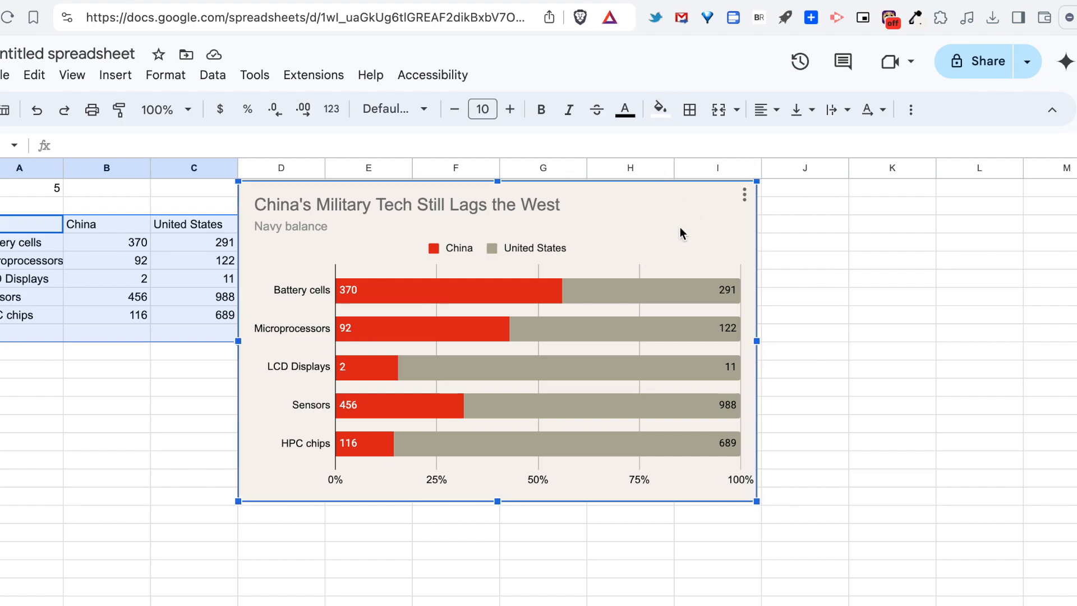
{"action": "key", "text": "super+shift+4"}
{"action": "left_click", "coordinate": [419, 229]}
{"action": "left_click_drag", "start_coordinate": [419, 228], "coordinate": [571, 260]}
Reopen the chart for editing, set its legend position to None, and close the chart editor
{"action": "left_click", "coordinate": [744, 197]}
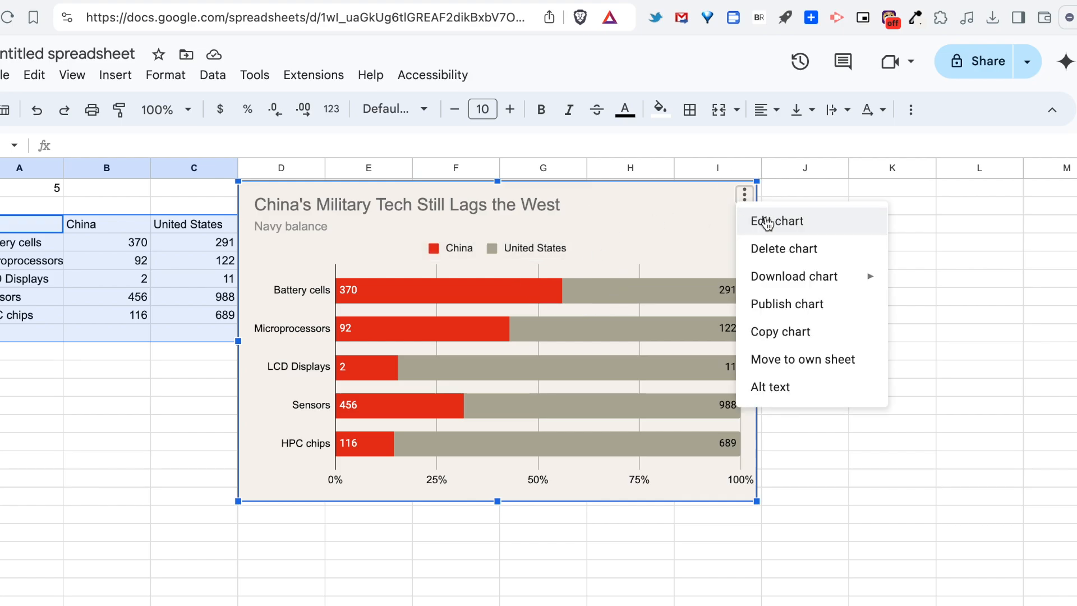
{"action": "left_click", "coordinate": [766, 218]}
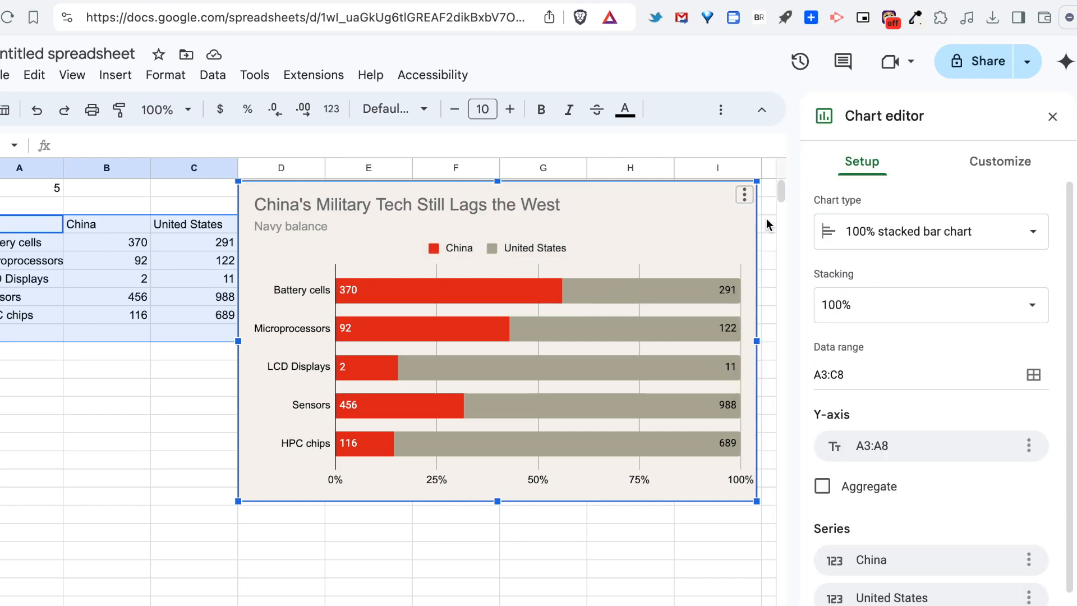
{"action": "left_click", "coordinate": [970, 171]}
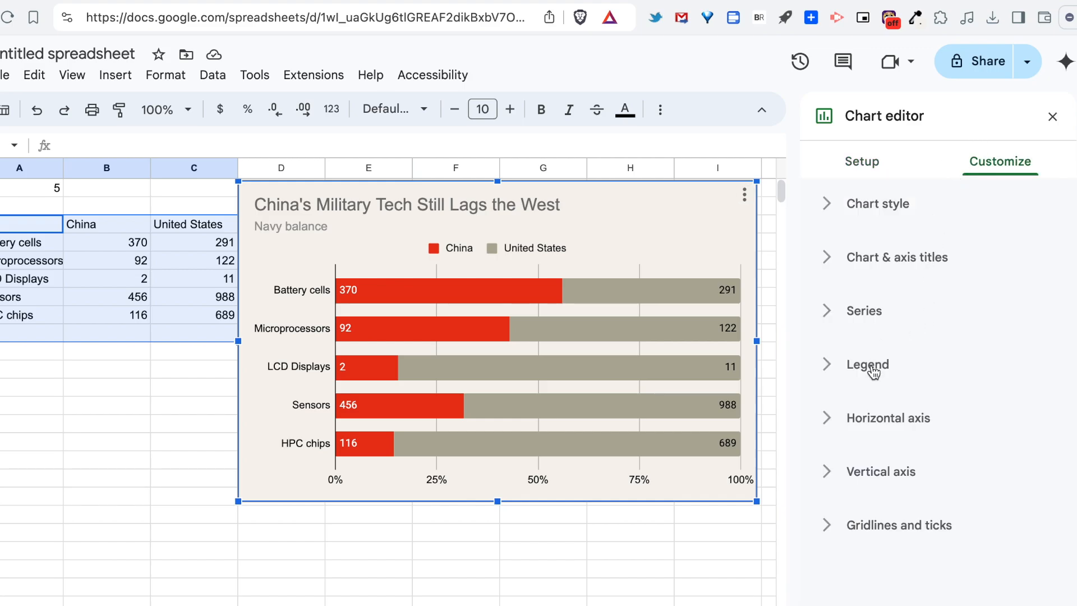
{"action": "left_click", "coordinate": [868, 365]}
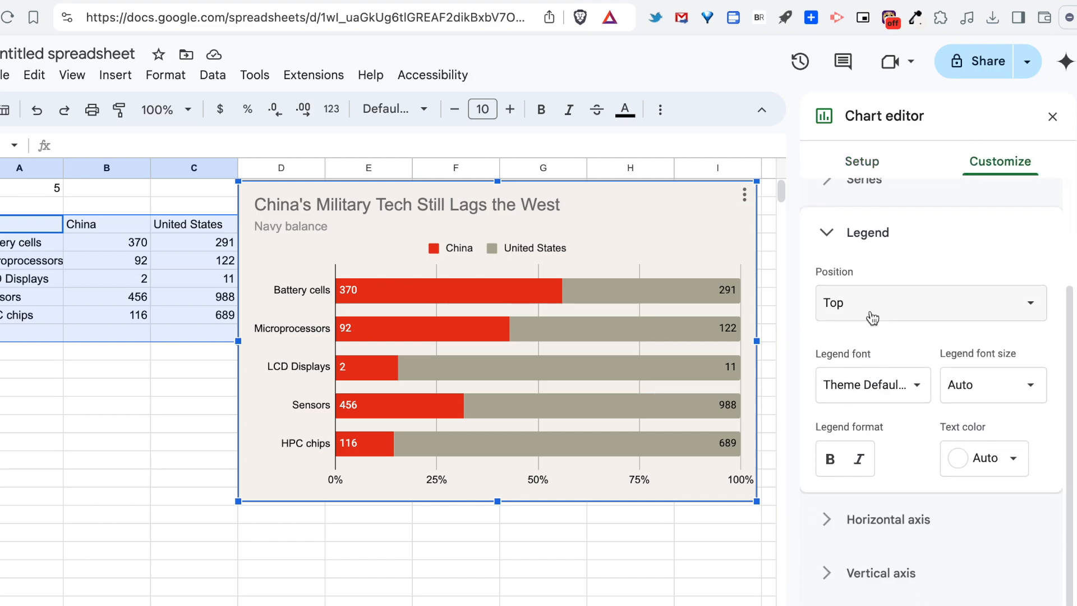
{"action": "left_click", "coordinate": [872, 318]}
{"action": "left_click", "coordinate": [869, 268]}
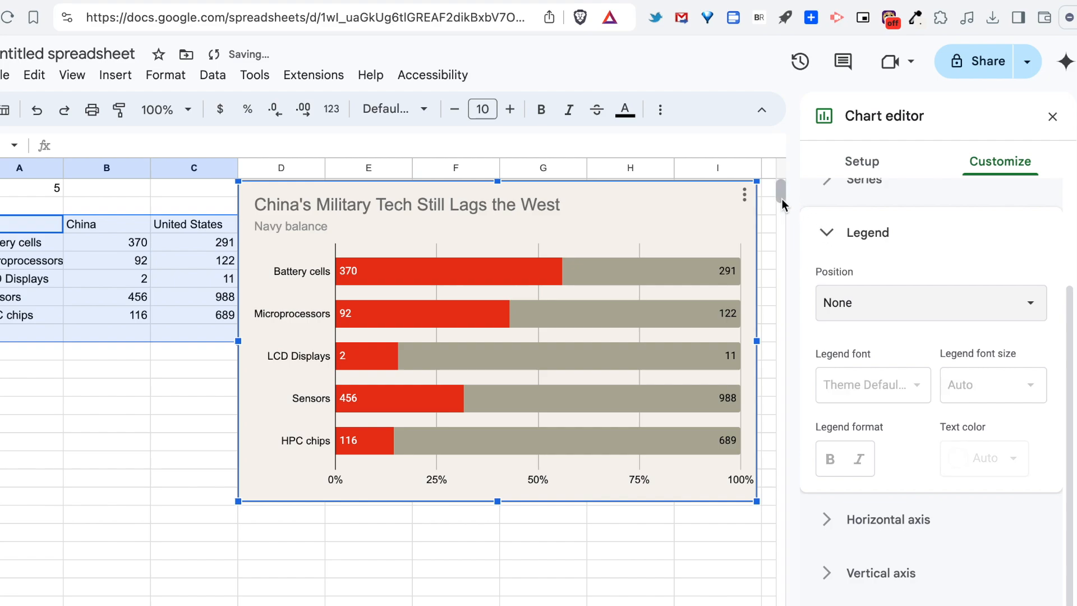
{"action": "left_click", "coordinate": [1052, 116]}
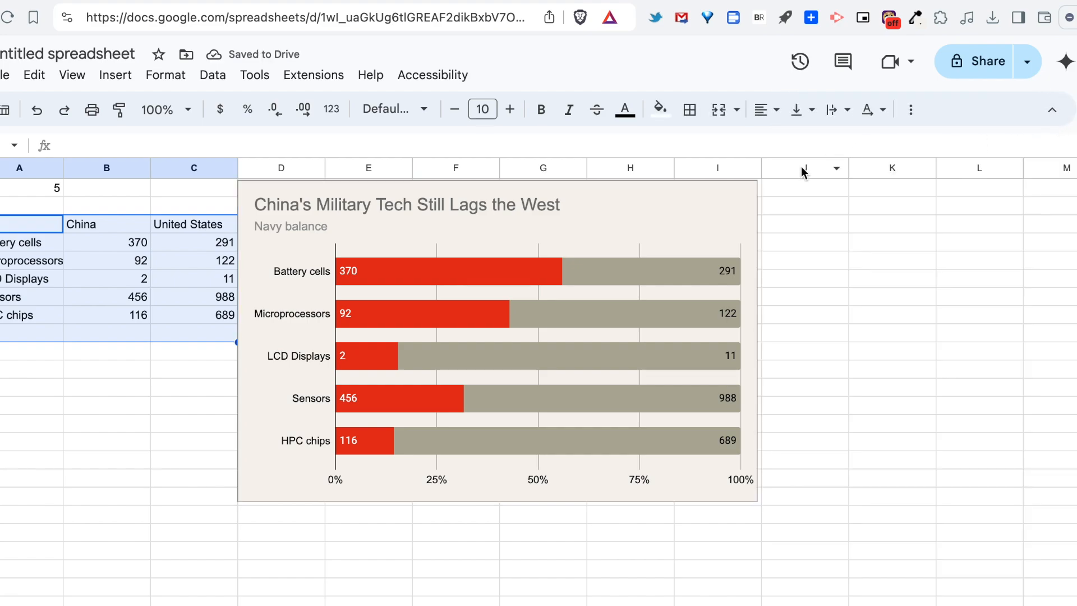
Paste the captured legend image and shrink and place it at the chart's upper right, level with the Navy balance subtitle
{"action": "key", "text": "ctrl+v"}
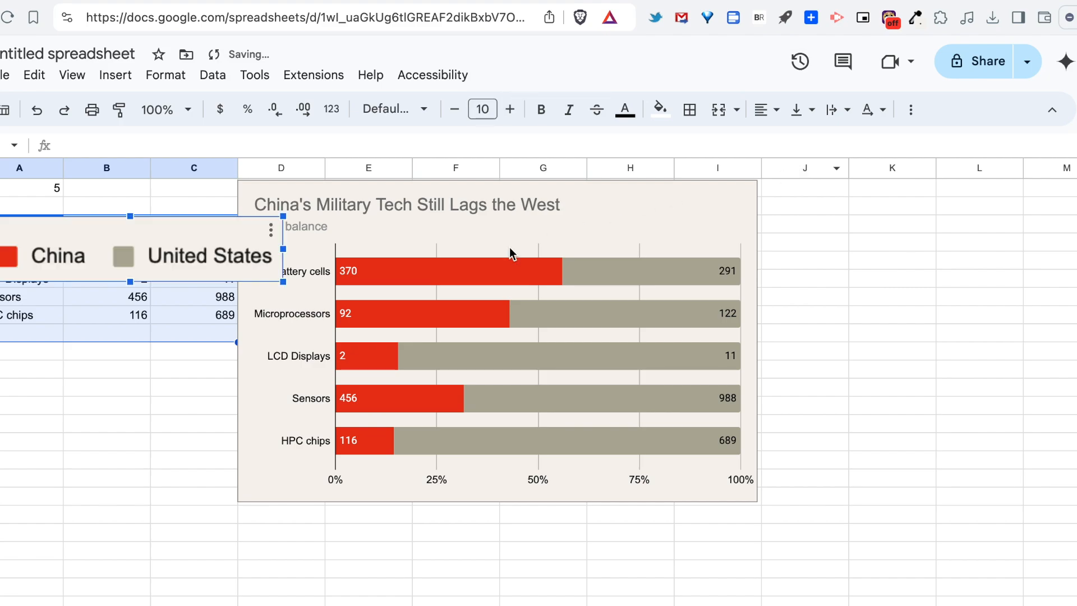
{"action": "left_click_drag", "start_coordinate": [166, 239], "coordinate": [615, 209]}
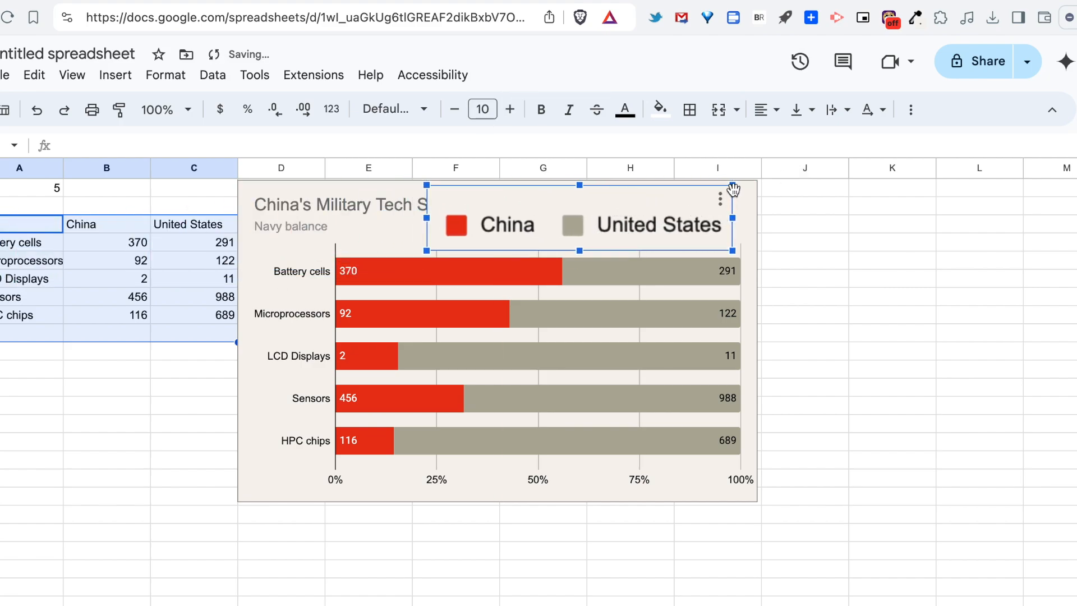
{"action": "left_click_drag", "start_coordinate": [733, 185], "coordinate": [699, 226]}
{"action": "left_click", "coordinate": [620, 204]}
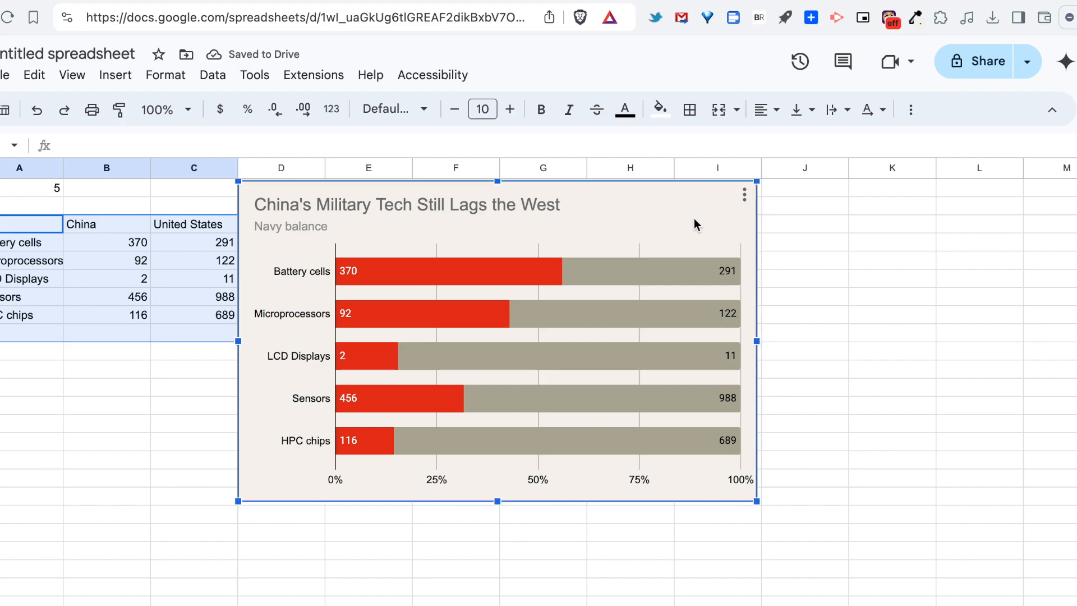
{"action": "left_click", "coordinate": [808, 246]}
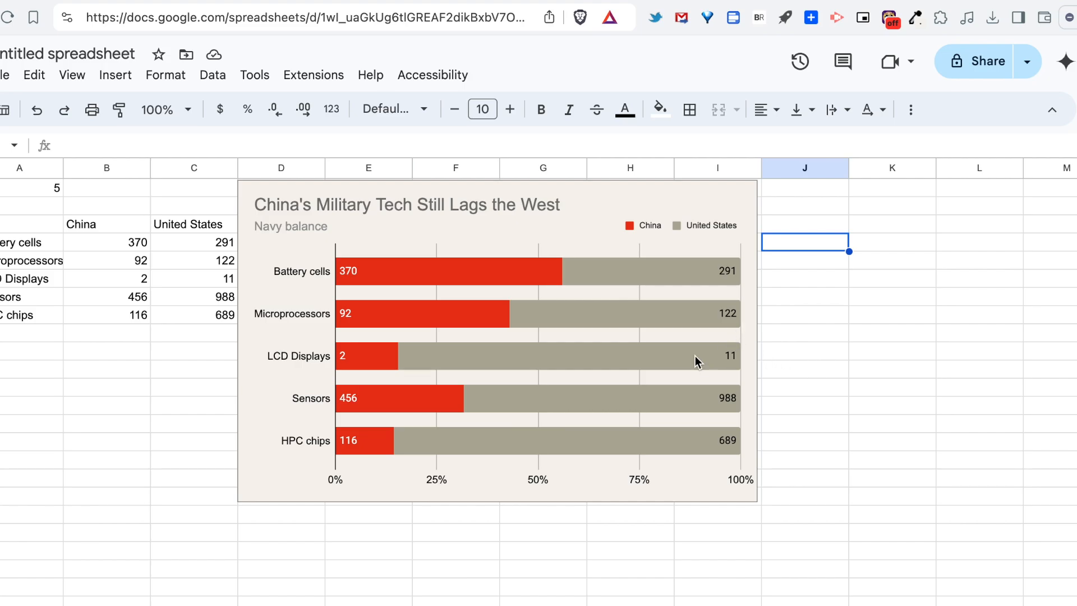
Switch to the YouTube video to check the reference chart, and return to the spreadsheet
{"action": "left_click", "coordinate": [156, 1]}
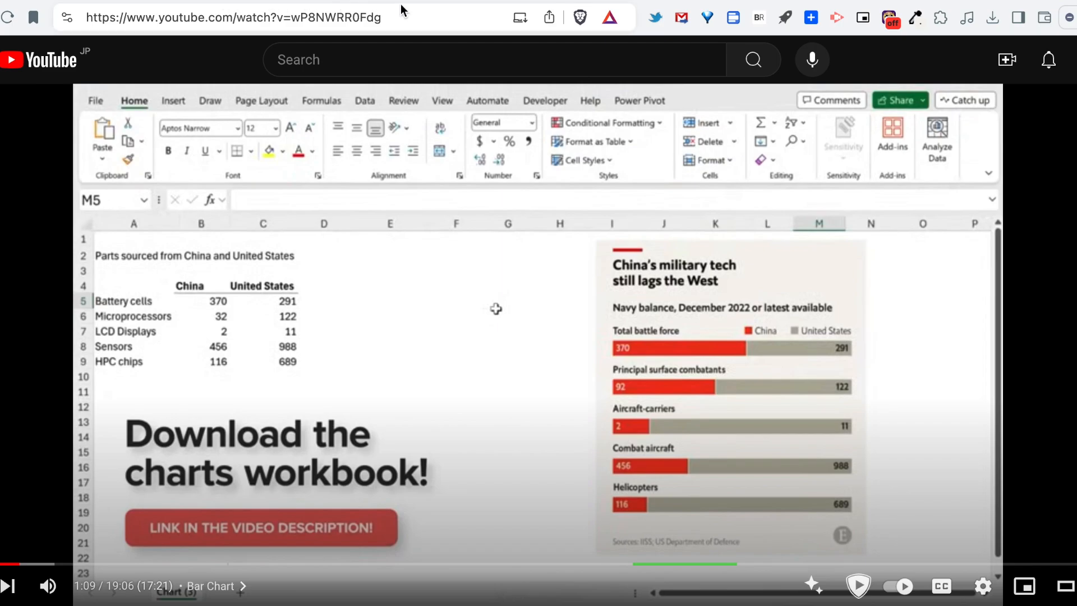
{"action": "left_click", "coordinate": [424, 1]}
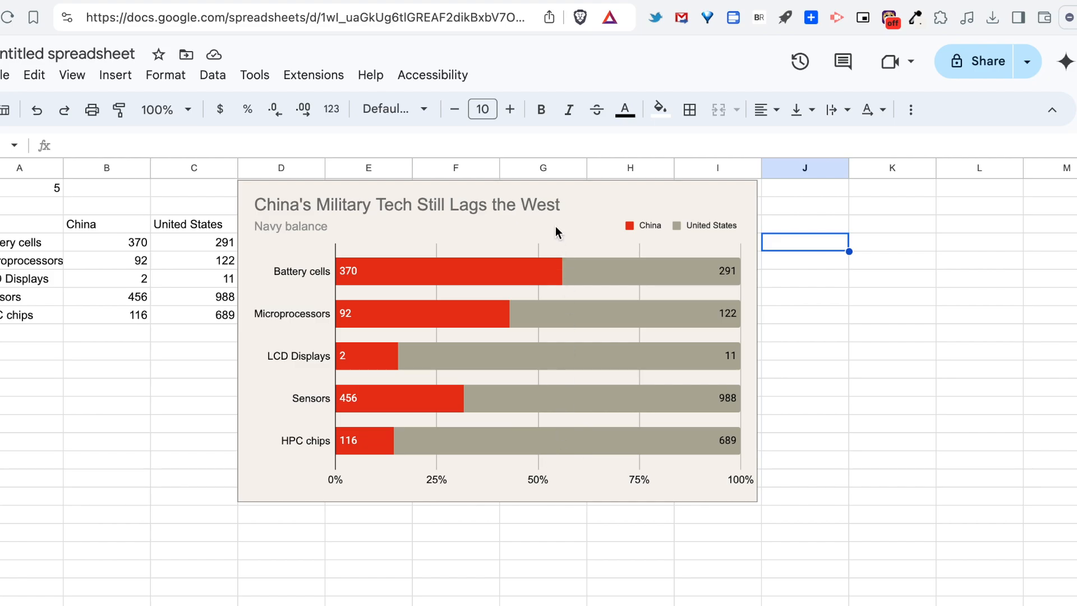
{"action": "left_click", "coordinate": [680, 201]}
{"action": "left_click", "coordinate": [758, 193]}
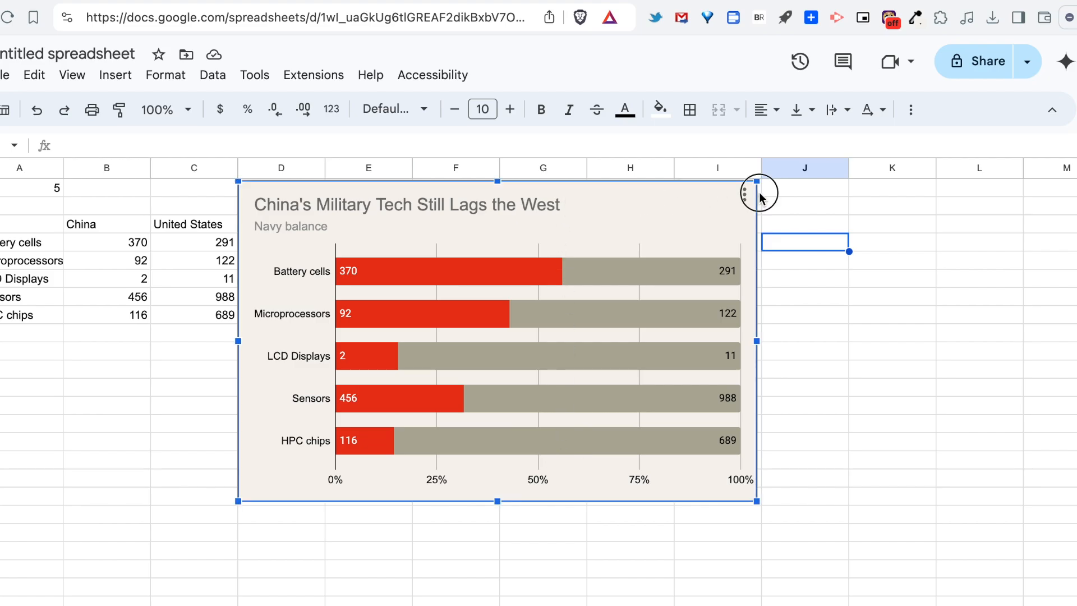
{"action": "left_click", "coordinate": [748, 193]}
{"action": "left_click", "coordinate": [746, 195]}
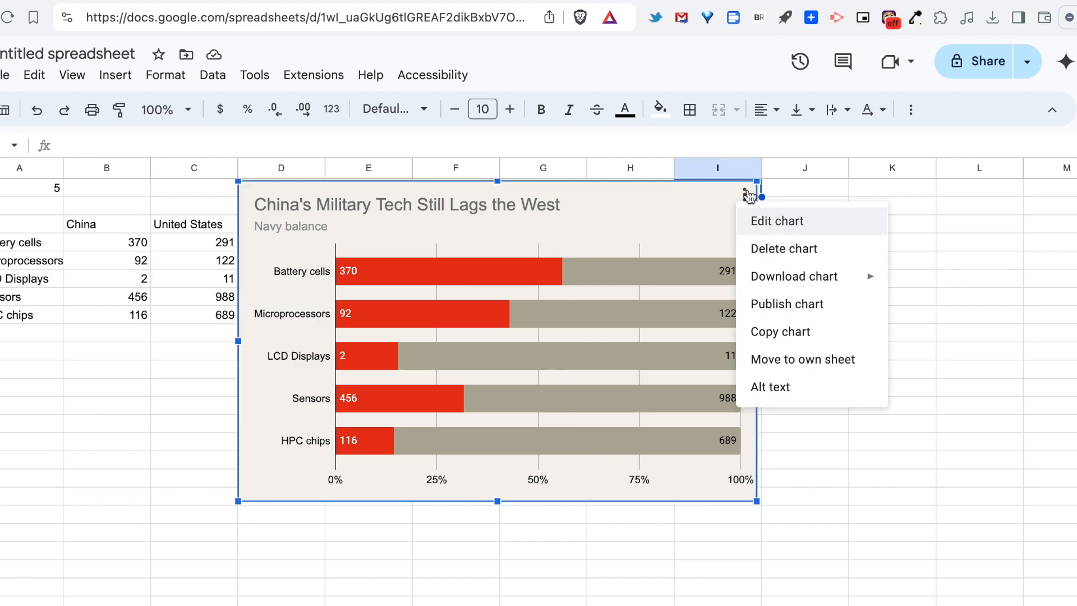
{"action": "left_click", "coordinate": [761, 224]}
{"action": "left_click", "coordinate": [998, 161]}
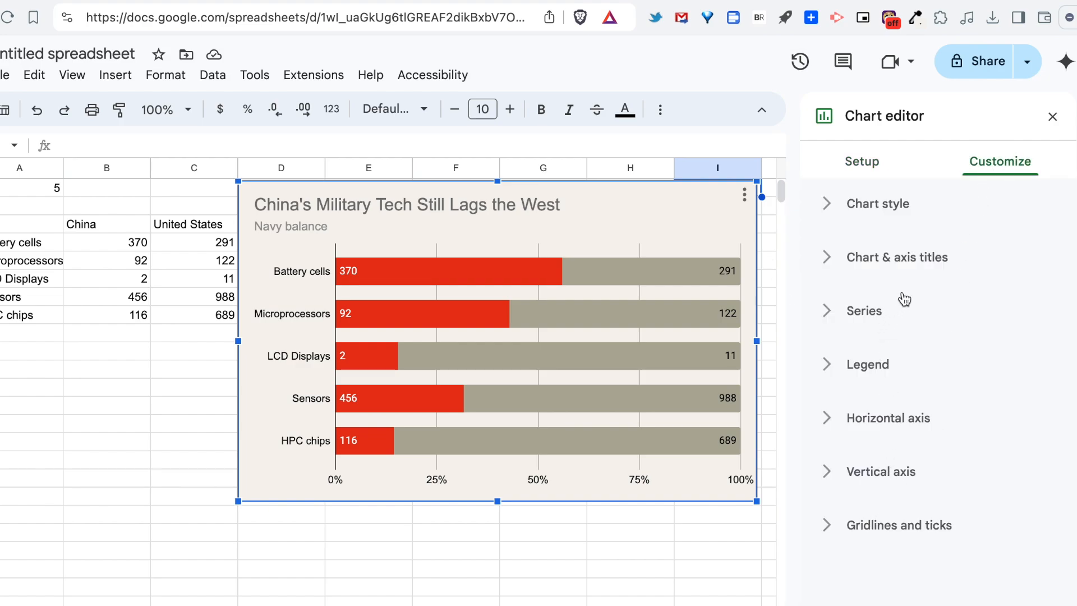
Enter "Source: Economist" in the column H cell just below the chart
{"action": "left_click", "coordinate": [608, 510]}
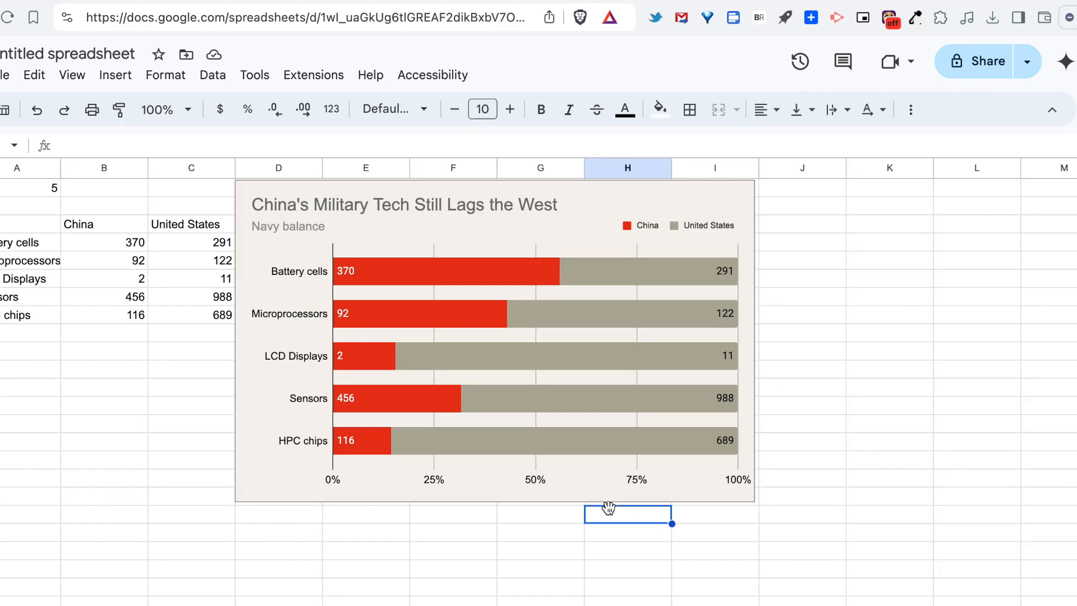
{"action": "type", "text": "Sour"}
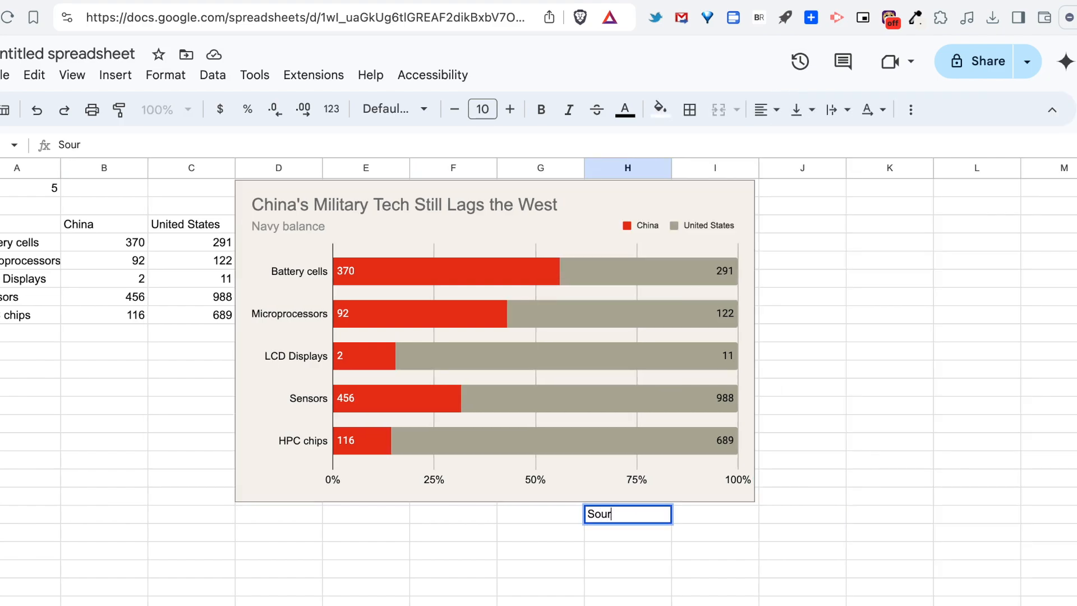
{"action": "type", "text": "ce: Economist"}
{"action": "key", "text": "Return"}
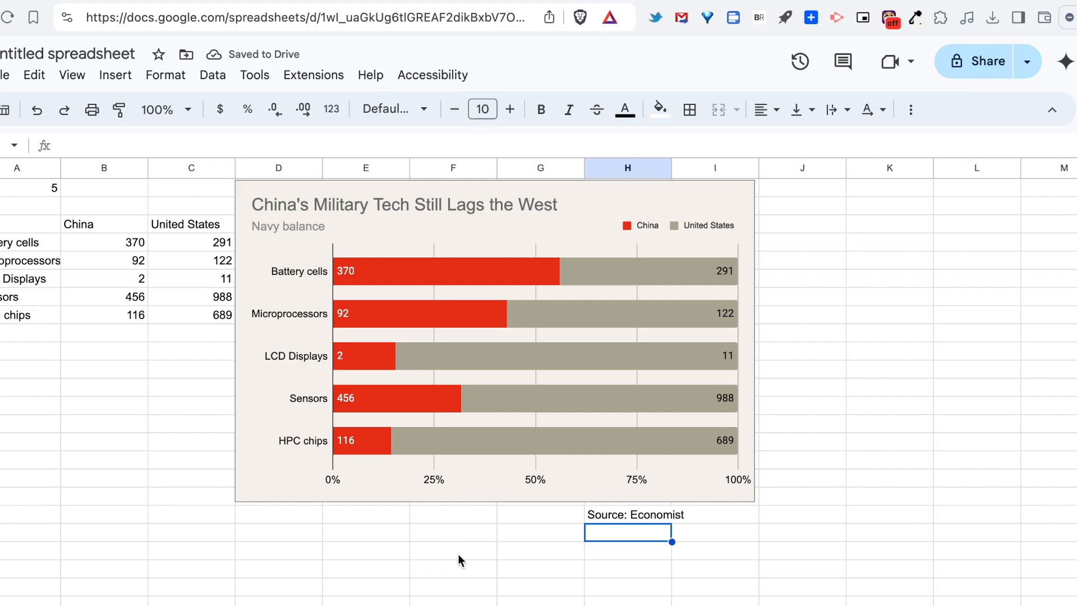
{"action": "scroll", "coordinate": [451, 541], "scroll_direction": "down", "scroll_amount": 1}
{"action": "scroll", "coordinate": [419, 275], "scroll_direction": "up", "scroll_amount": 1}
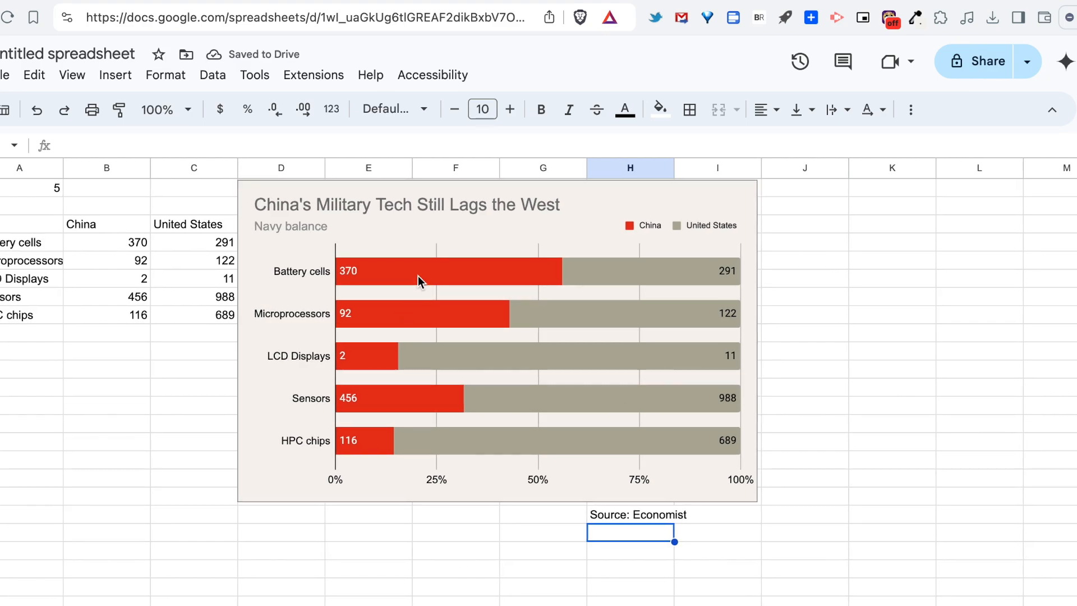